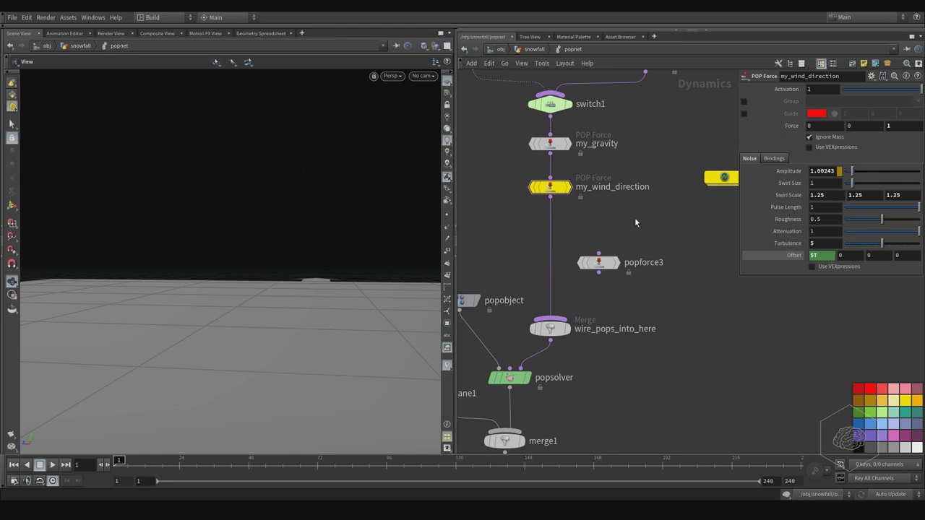
- Insert popforce3 into the chain directly below my_wind_direction and rename it my_turbolance_big
mouse_move(590, 268)
left_click_drag(602, 268, 553, 240)
double_click(609, 237)
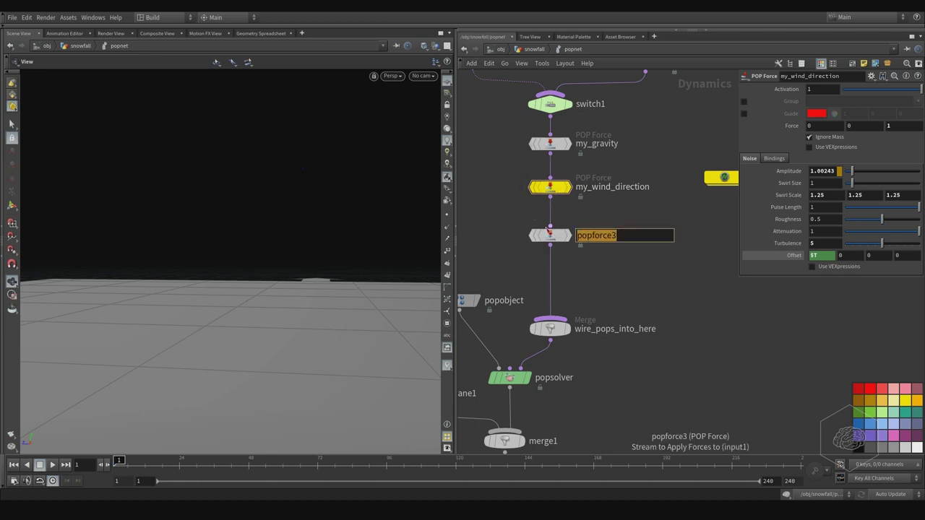
type("my_turbolance_big")
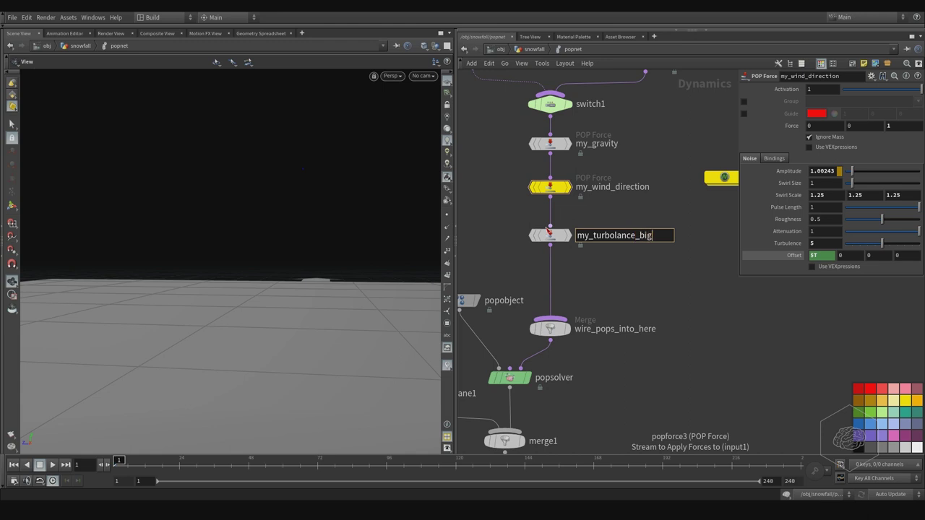
key("Return")
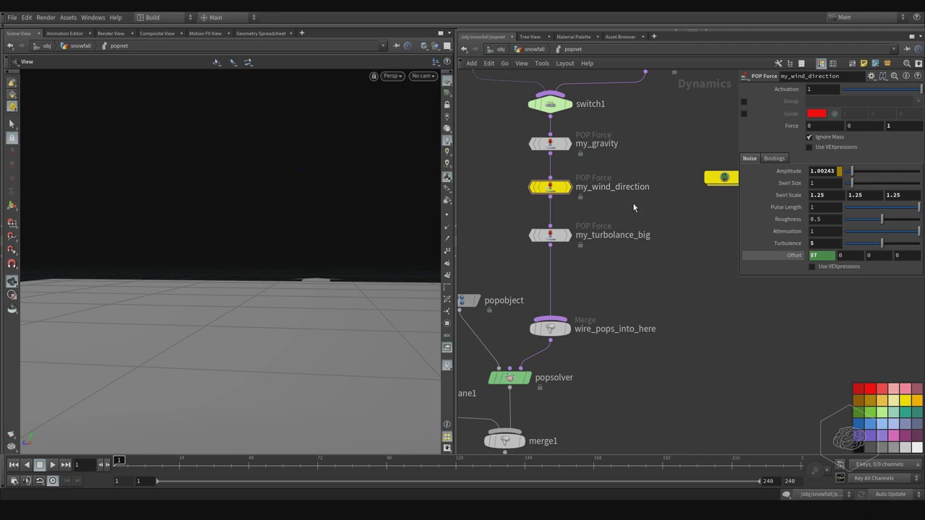
left_click(549, 237)
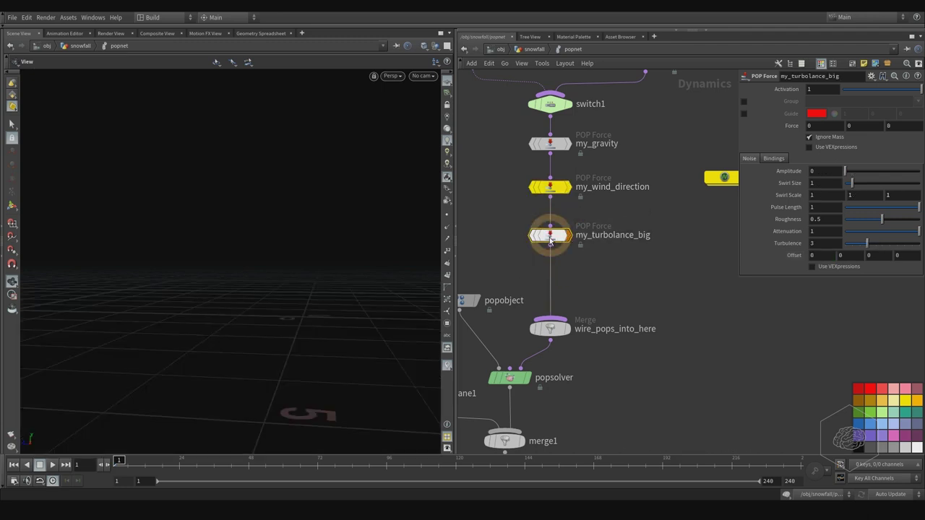
middle_click_drag(631, 266, 659, 161)
left_click(569, 397)
left_click(550, 397)
left_click(536, 397)
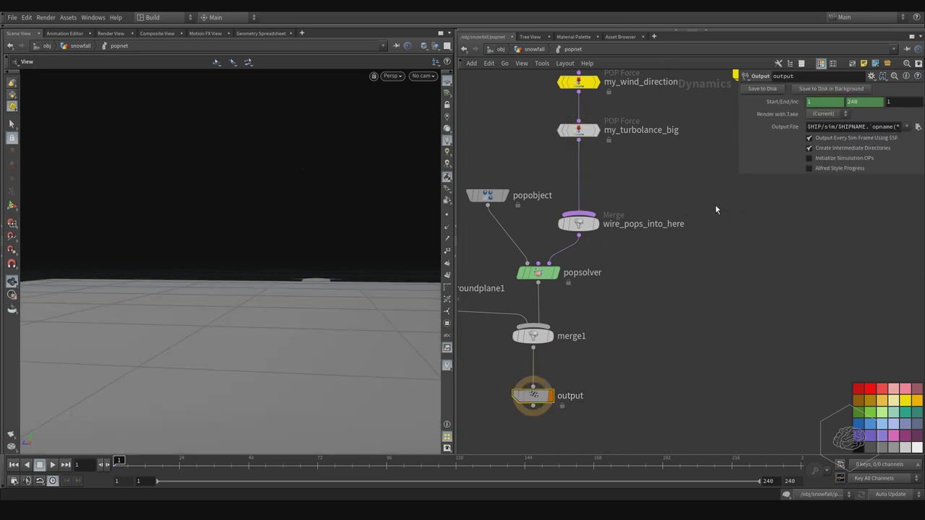
- Set the noise amplitude of my_turbolance_big to 2 and play the simulation
middle_click_drag(647, 190, 597, 305)
left_click(527, 250)
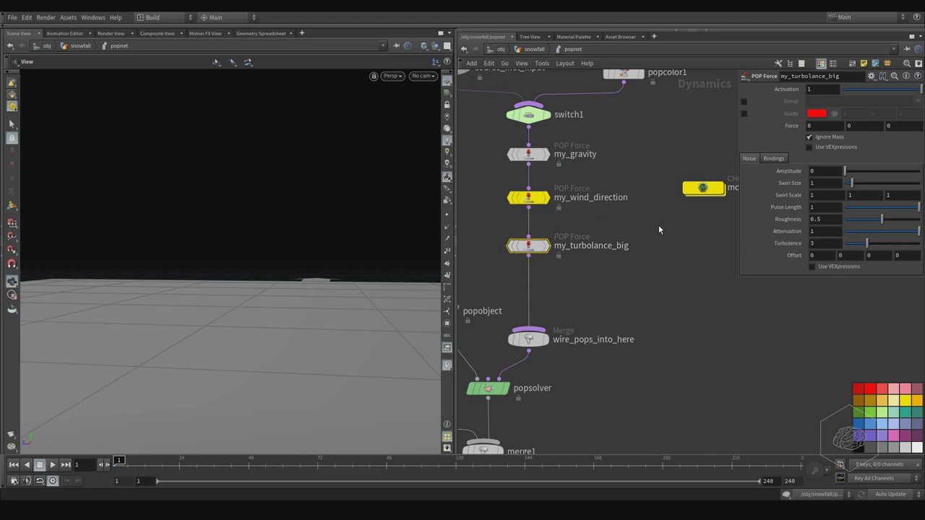
left_click(811, 171)
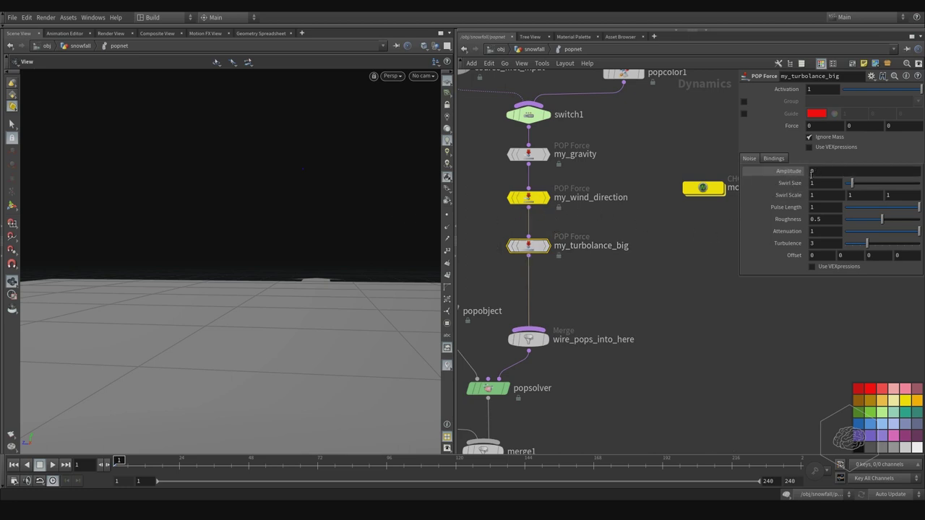
key("Return")
left_click(52, 465)
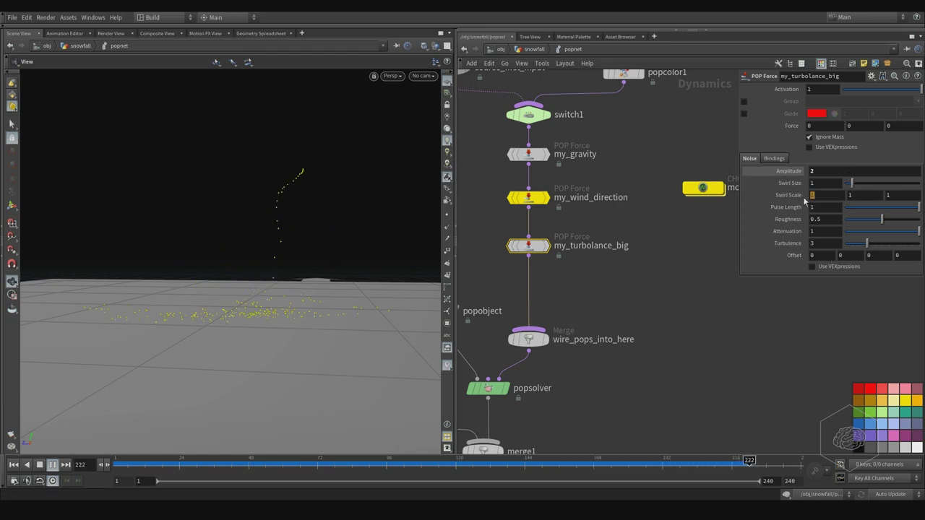
- Set the swirl scale of my_turbolance_big to 4, 4, 4 and replay the simulation from frame 1
type("4")
key("Tab")
type("4")
key("Tab")
type("4")
key("Return")
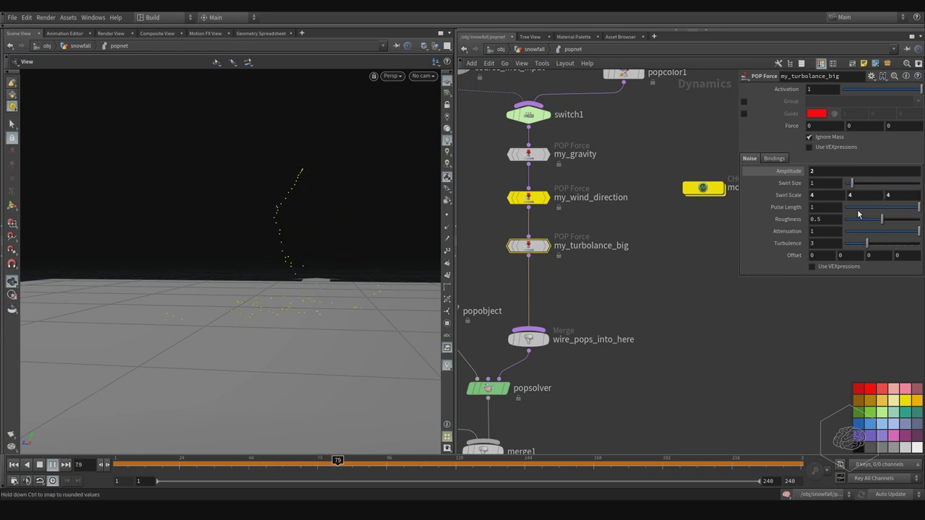
left_click(115, 466)
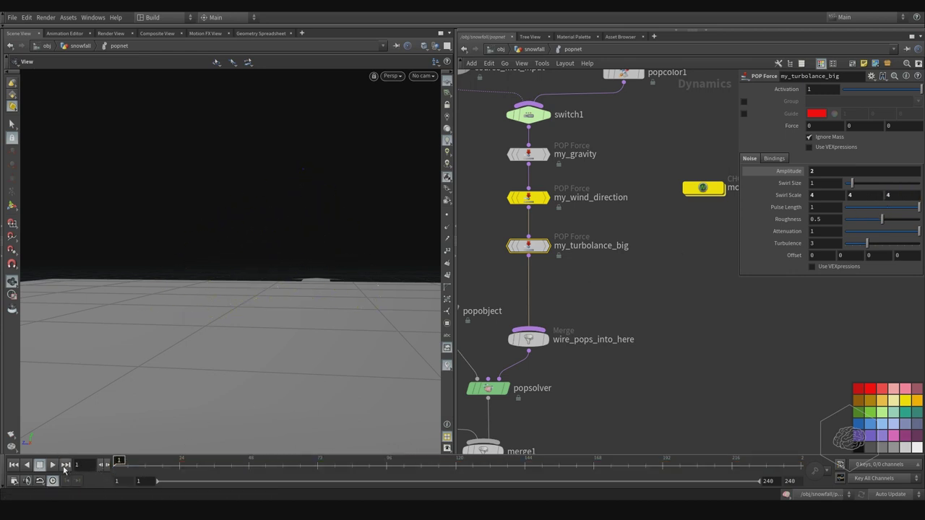
left_click(54, 466)
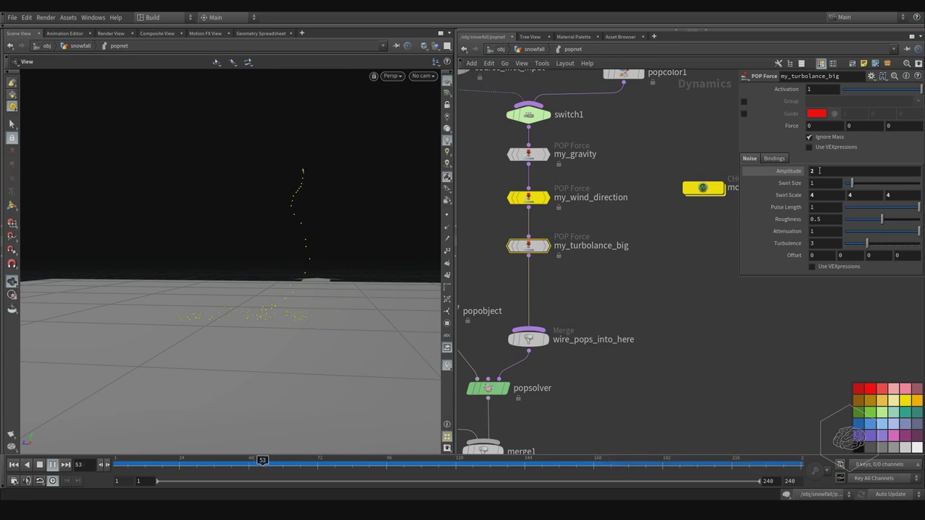
- Set the noise roughness of my_turbolance_big to 0.25
left_click(819, 171)
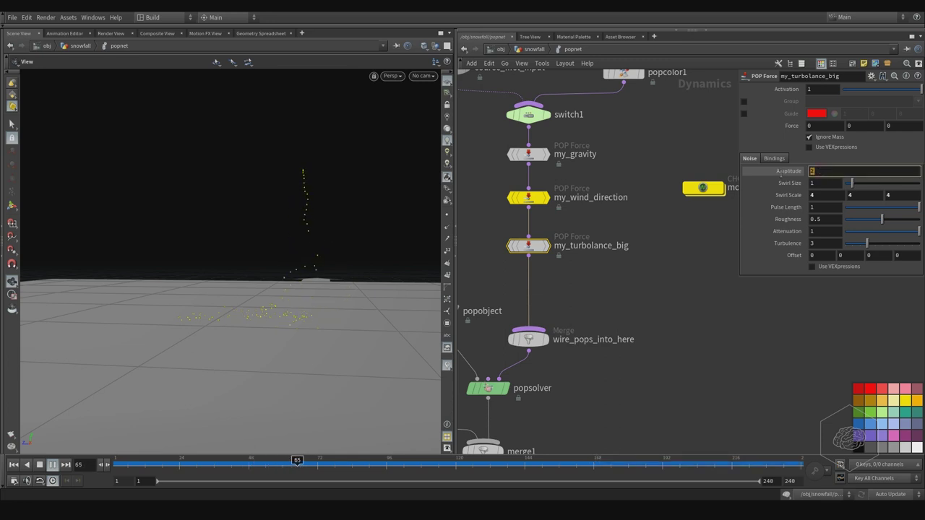
left_click(829, 219)
key("BackSpace")
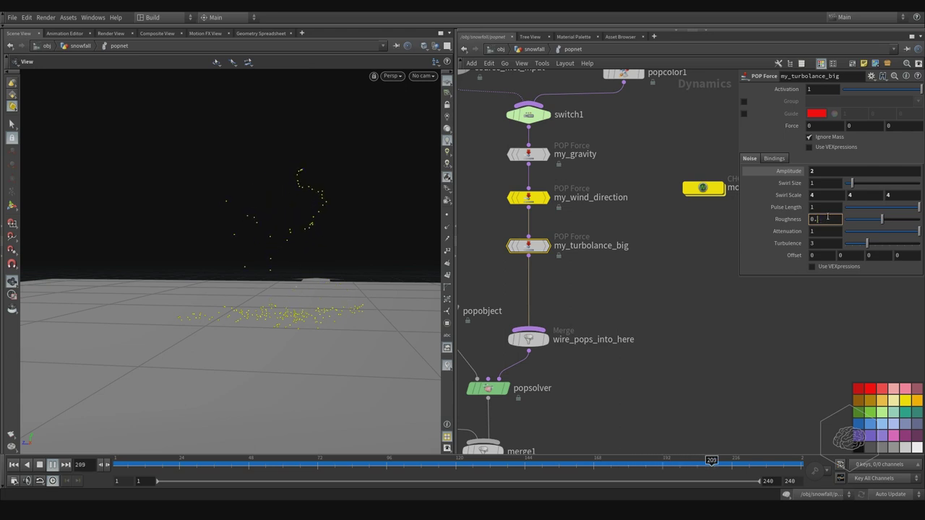
type("25")
key("Return")
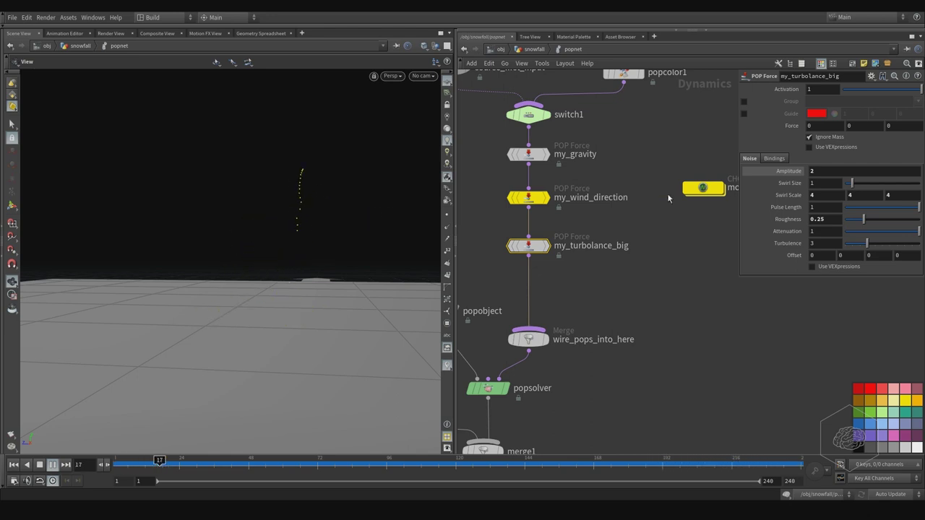
left_click(838, 219)
left_click(824, 244)
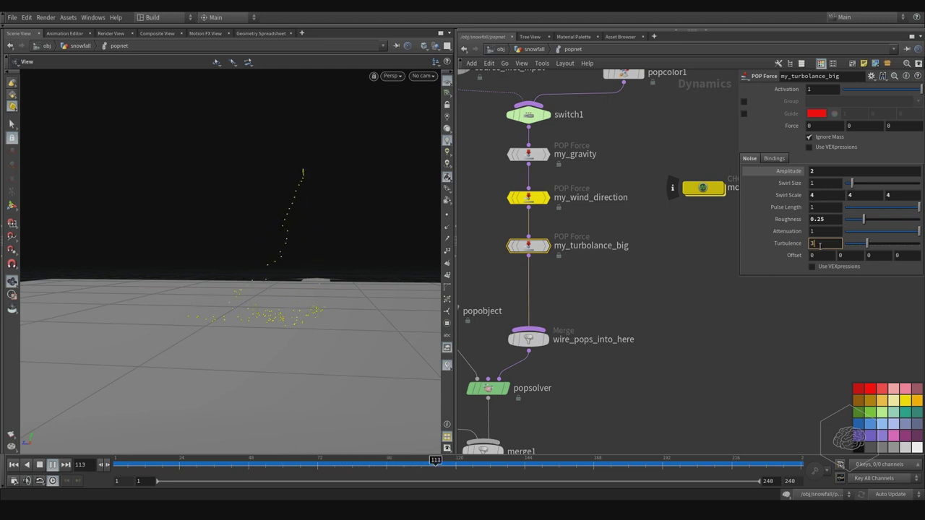
left_click_drag(821, 247, 811, 245)
left_click(697, 269)
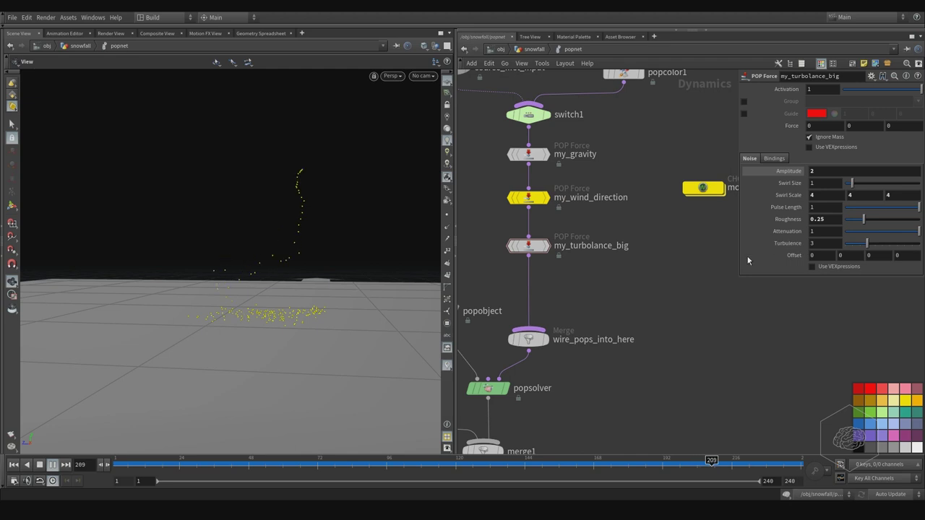
- Duplicate my_turbolance_big into the chain directly below it and rename the copy my_turbolance_small
left_click_drag(528, 246, 528, 292, "alt")
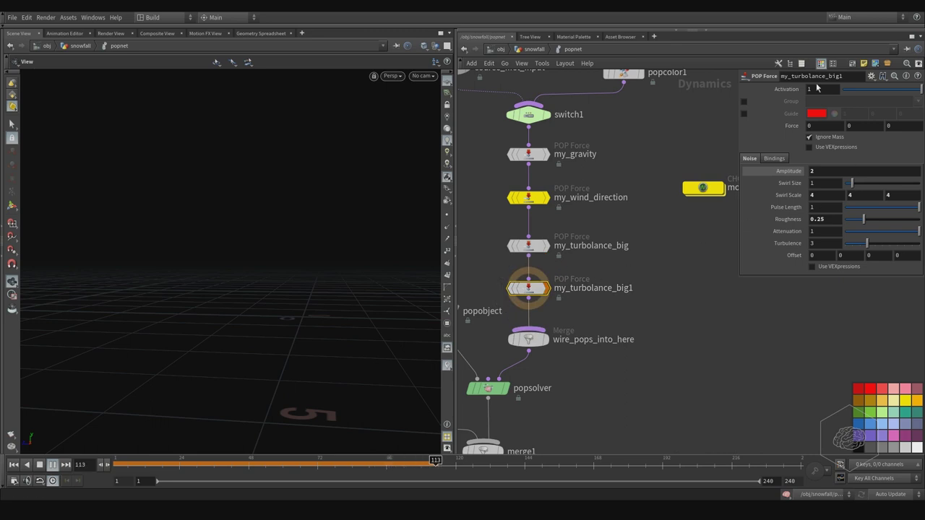
left_click(796, 76)
left_click_drag(829, 77, 846, 79)
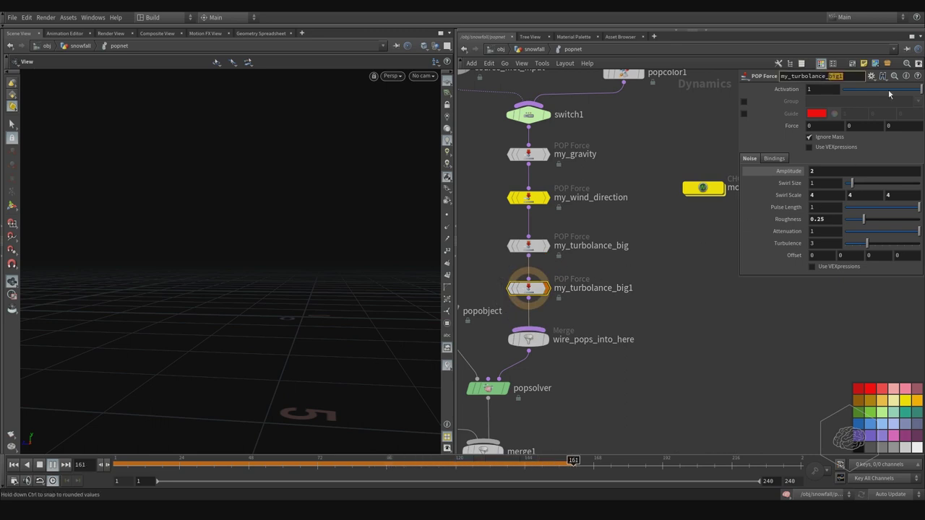
type("small")
key("Return")
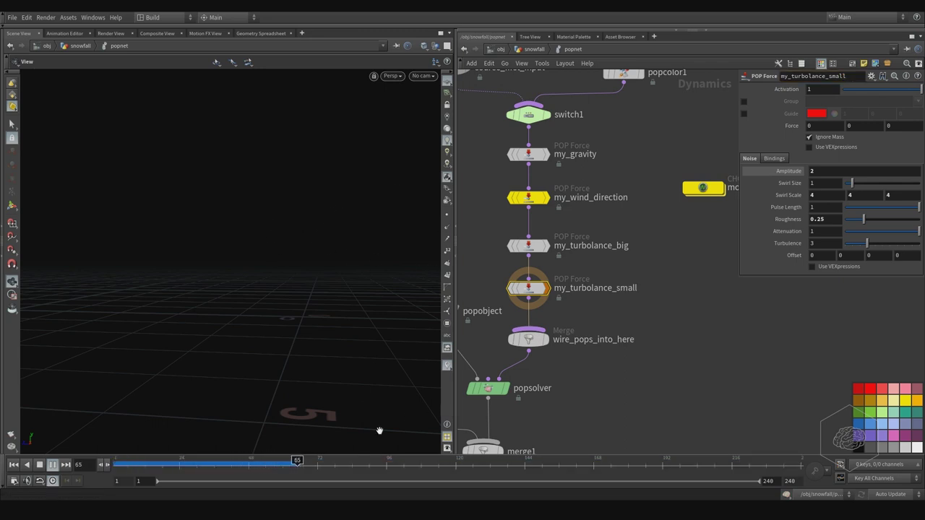
- Set the output node as the displayed node of the network
middle_click_drag(576, 358, 620, 223)
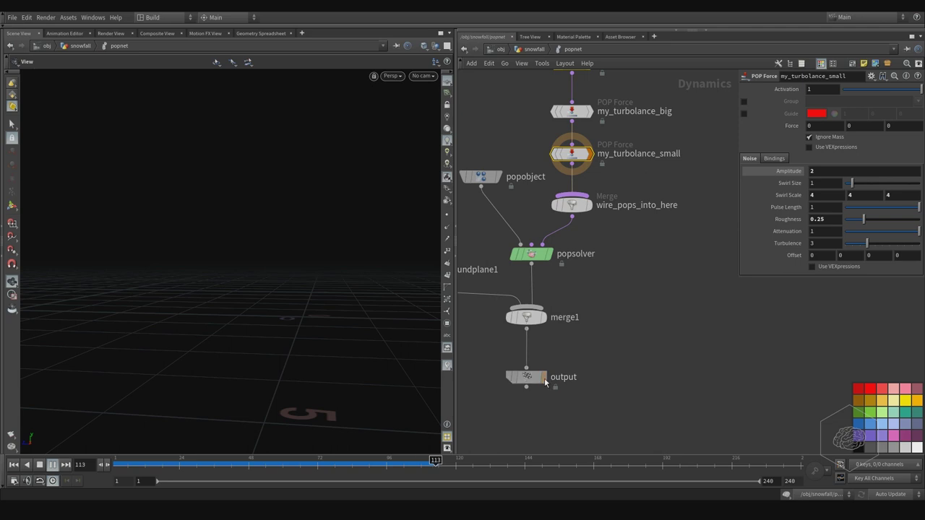
left_click(533, 384)
left_click(546, 358)
- Set the noise amplitude of my_turbolance_small to 1 and its turbulence to 2
middle_click_drag(631, 175, 636, 234)
left_click_drag(653, 186, 558, 228)
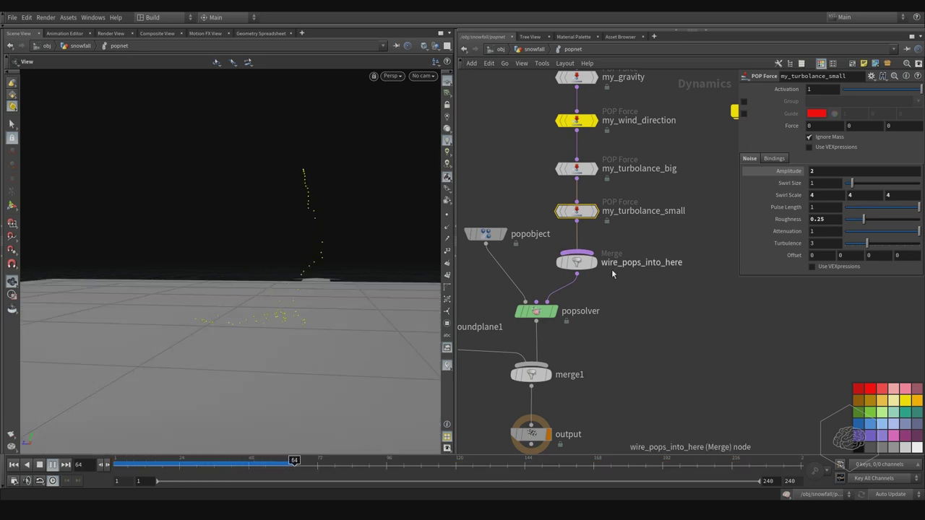
middle_click_drag(626, 289, 599, 305)
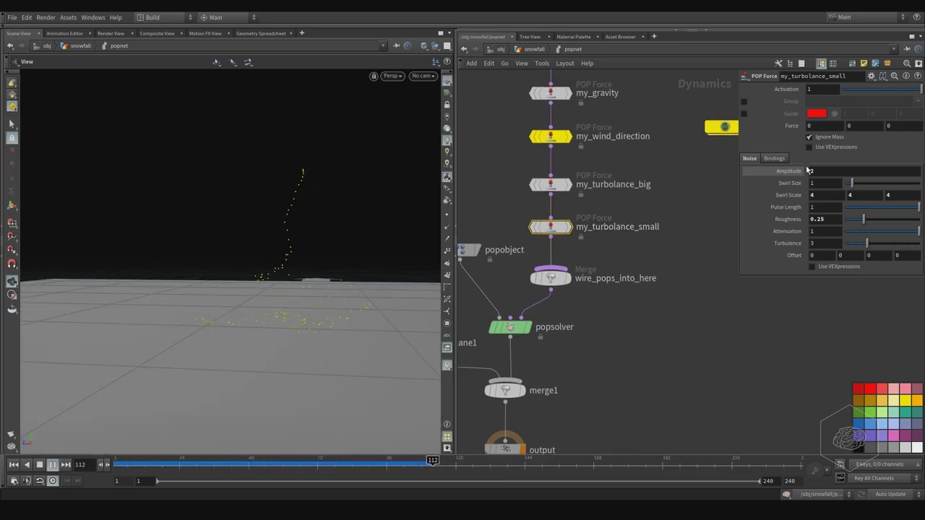
left_click_drag(619, 207, 560, 232)
left_click_drag(817, 171, 796, 175)
key("Return")
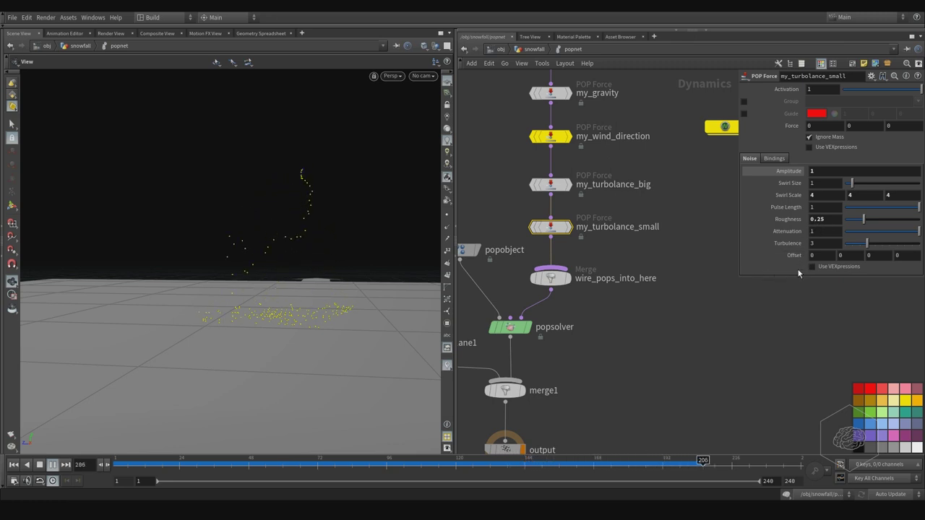
left_click_drag(821, 246, 801, 251)
type("2")
key("Return")
- Replay the simulation from frame 1 and set the attenuation of my_turbolance_small to 0.75
double_click(825, 232)
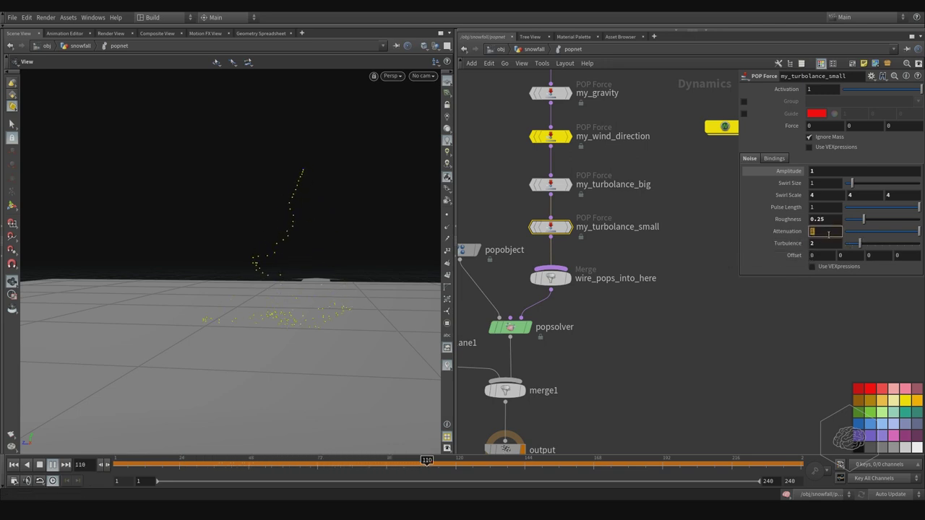
left_click_drag(242, 467, 97, 468)
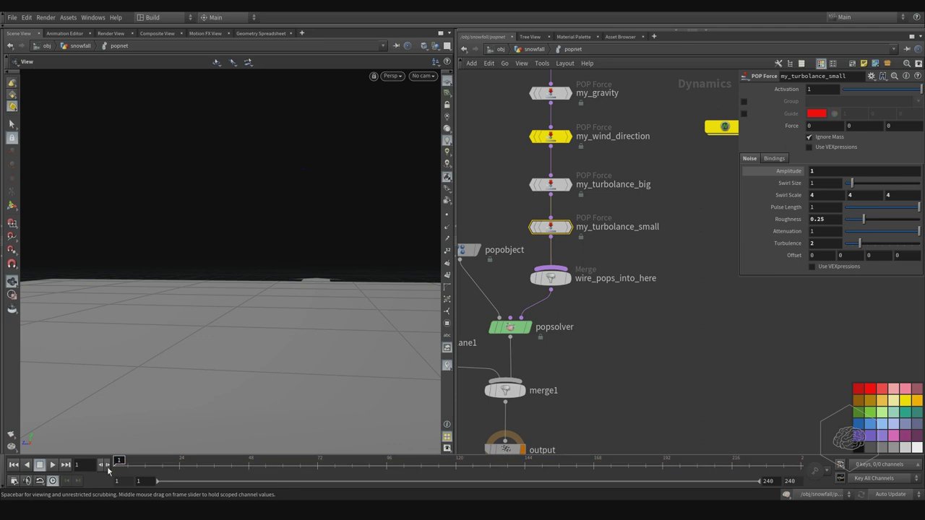
left_click(52, 465)
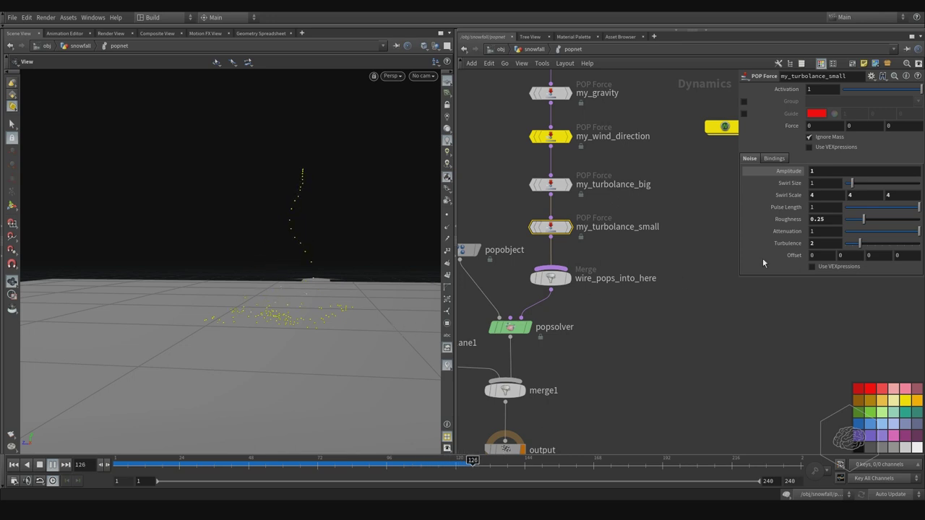
left_click(818, 233)
type("0.753")
key("Return")
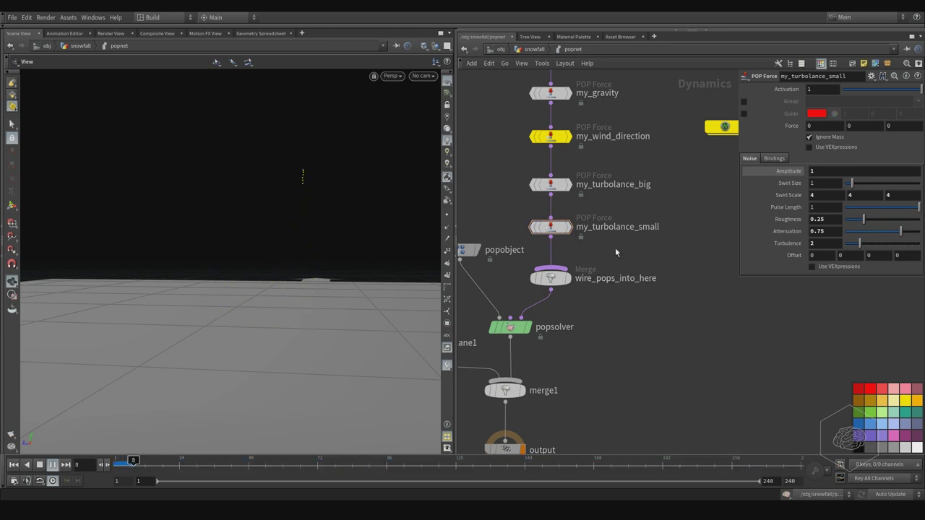
- Set the turbulence of my_turbolance_big to 5 and replay the simulation from frame 1
left_click_drag(638, 168, 516, 215)
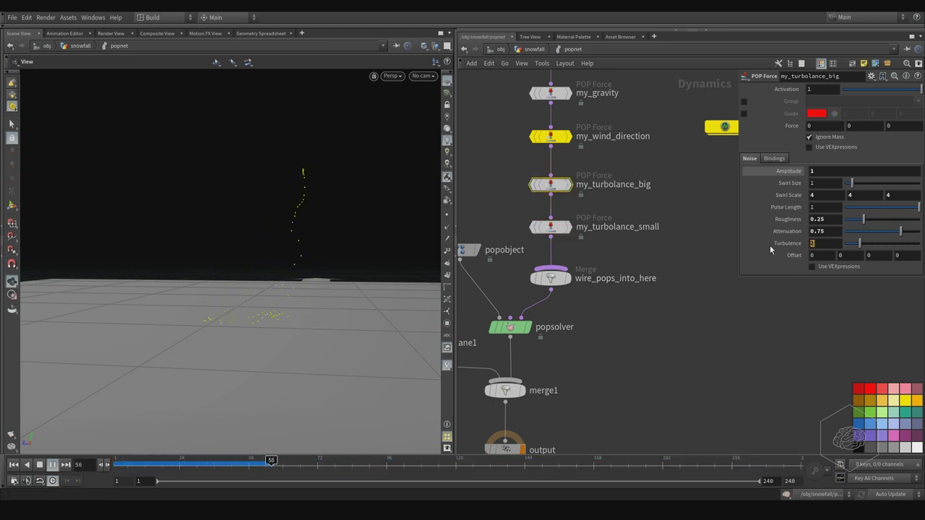
type("5")
key("Return")
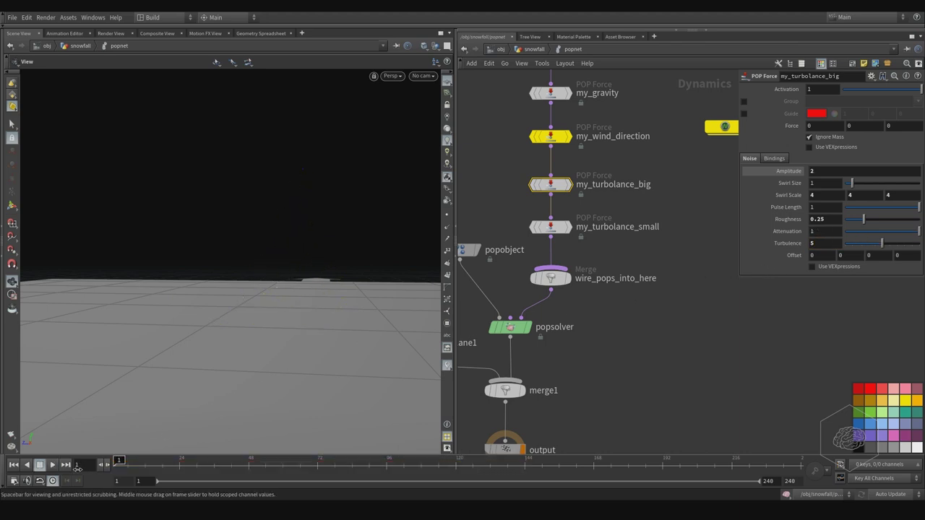
left_click(48, 465)
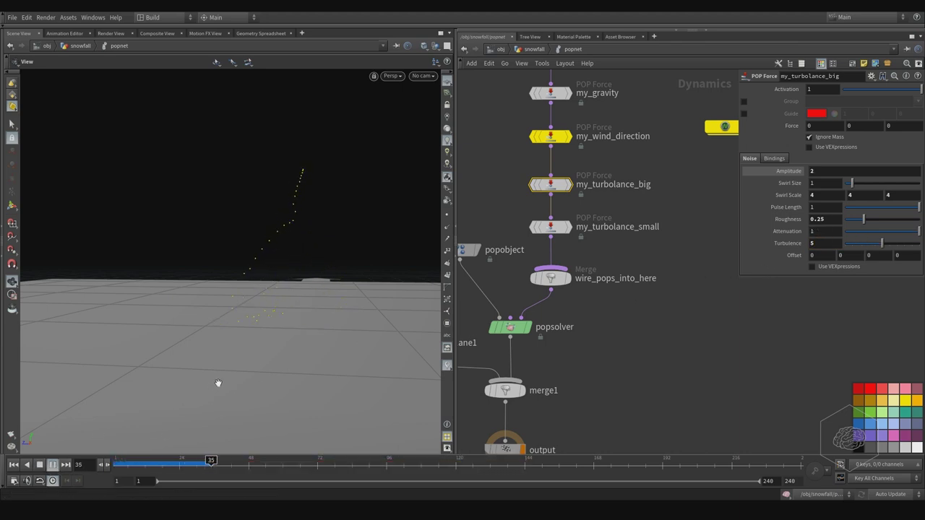
- Set the selected input of switch1 to 0 so the particles come from source_first_input
middle_click_drag(524, 156, 559, 274)
middle_click_drag(527, 223, 566, 264)
left_click(623, 213)
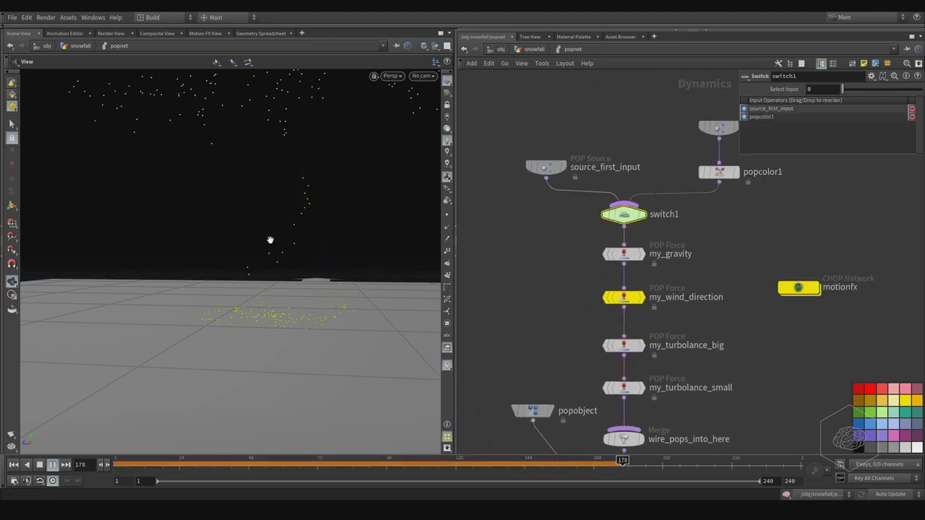
- Examine the falling particles from a wider viewpoint and look through cam1 in the viewport
right_click_drag(265, 206, 337, 306)
left_click_drag(337, 306, 253, 225)
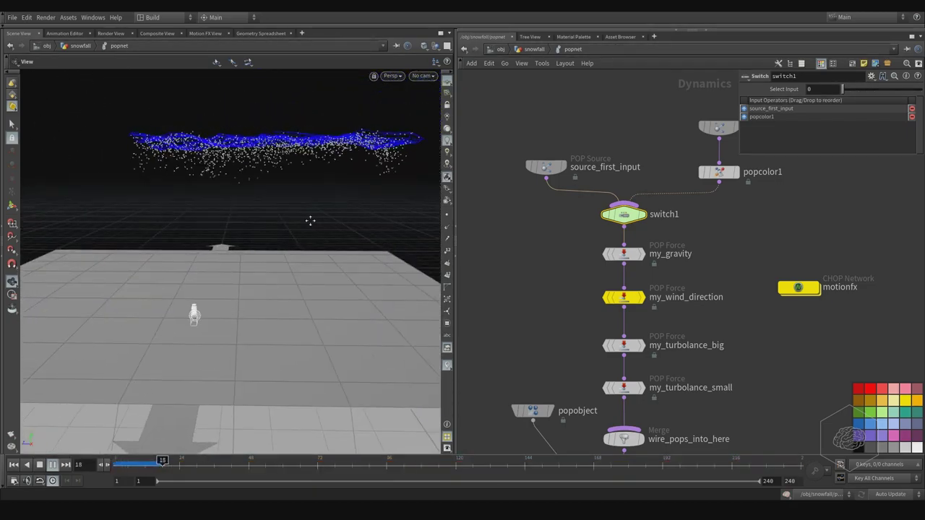
left_click(423, 76)
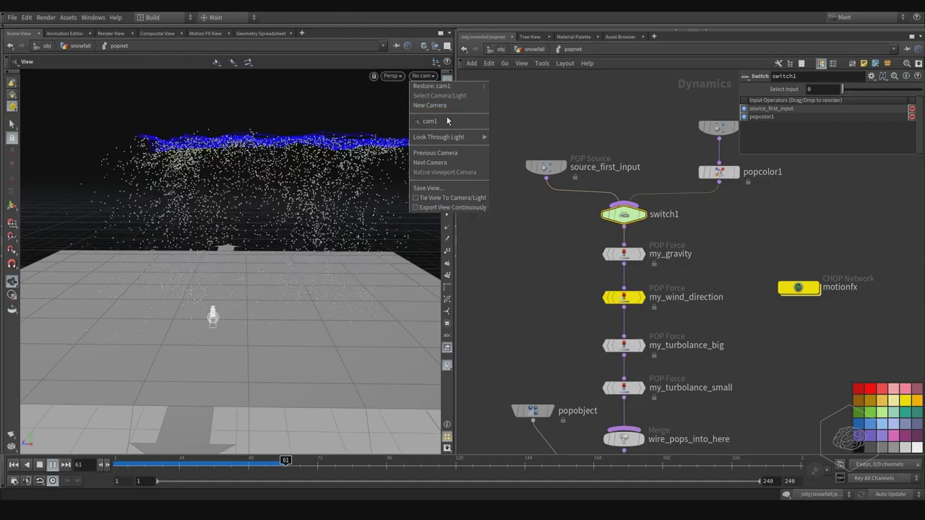
left_click(419, 123)
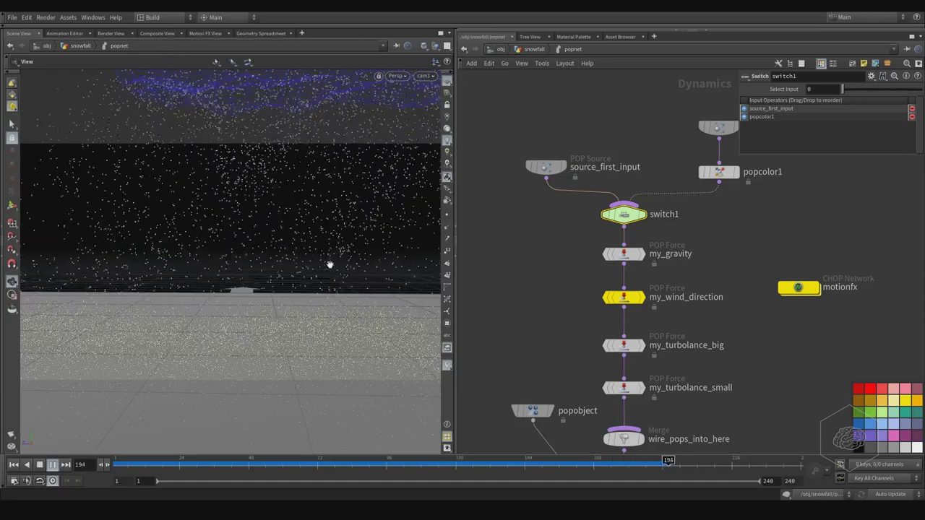
- Set the swirl size of my_turbolance_small to 0.25
middle_click_drag(679, 262, 656, 182)
left_click(592, 299)
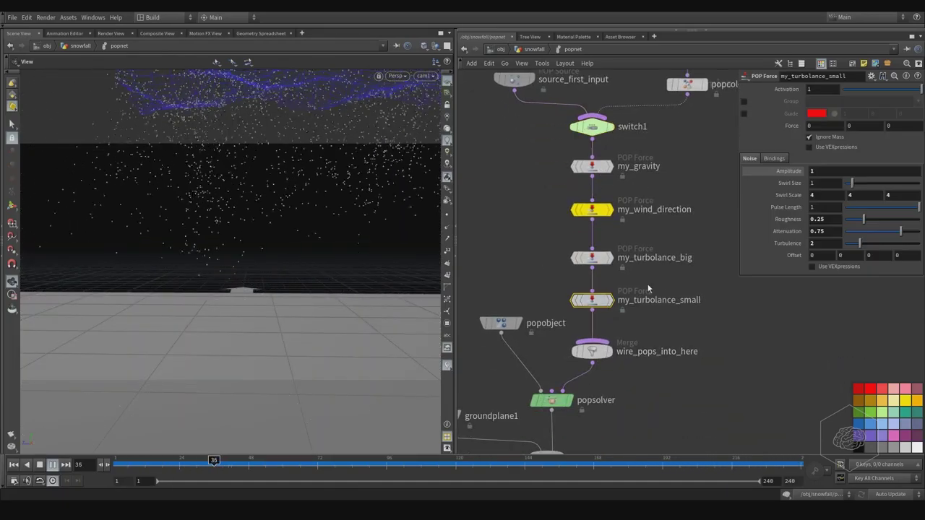
left_click(825, 184)
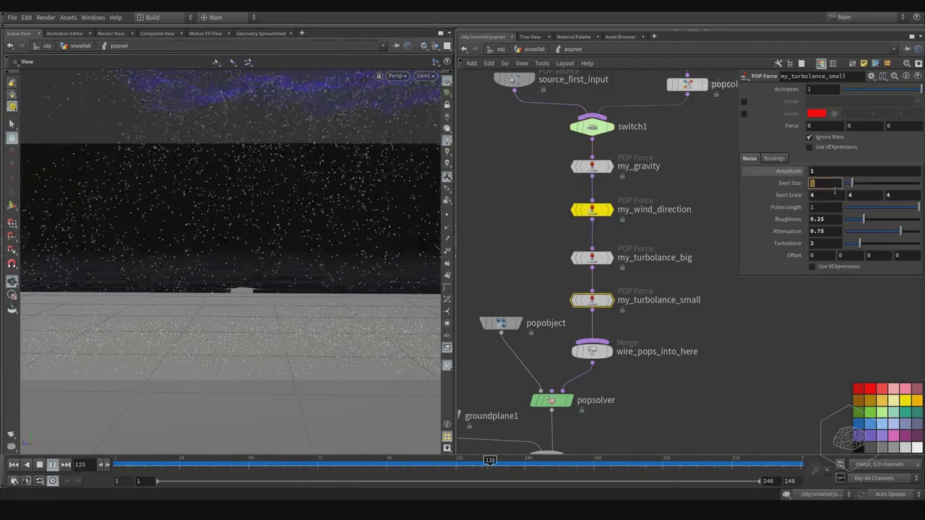
type("0.25")
key("Return")
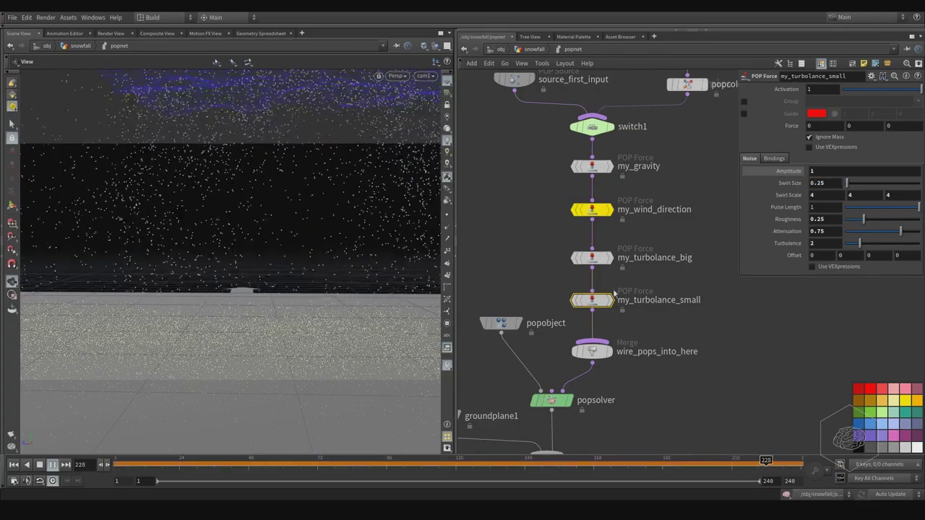
- Set the selected input of switch1 to 1 for the popcolor1 source and replay the simulation from frame 1
left_click(592, 127)
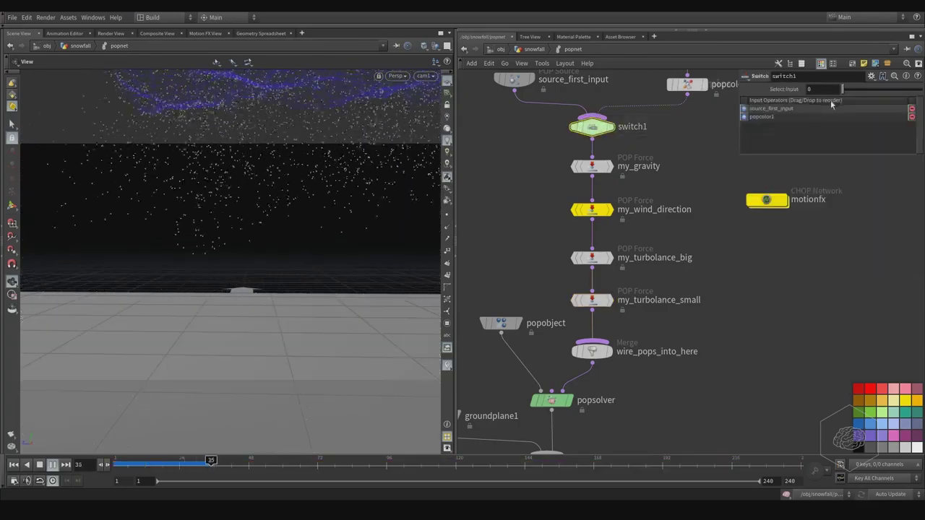
left_click(852, 88)
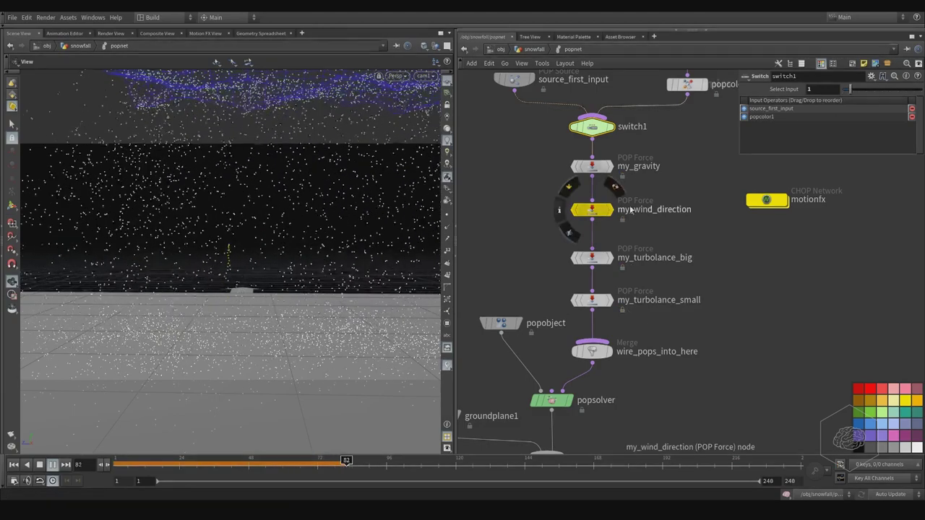
key("ctrl+Up")
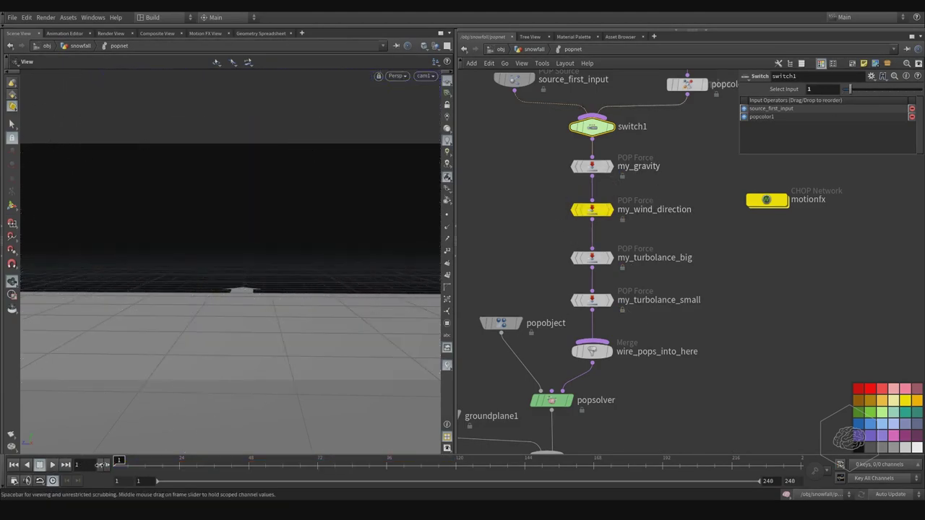
left_click(57, 466)
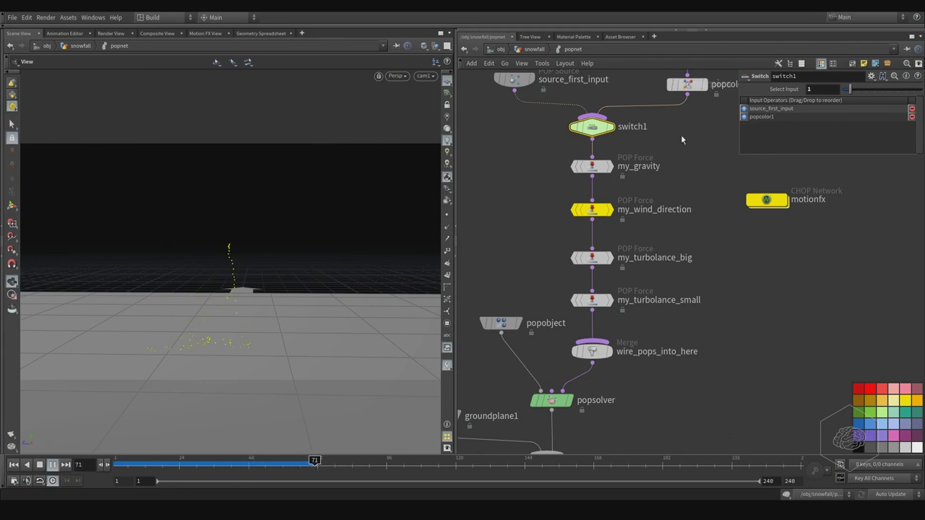
- Bypass the my_wind_direction and my_turbolance_big forces together with the motionfx network
left_click_drag(699, 149, 600, 268)
middle_click_drag(672, 231, 583, 225)
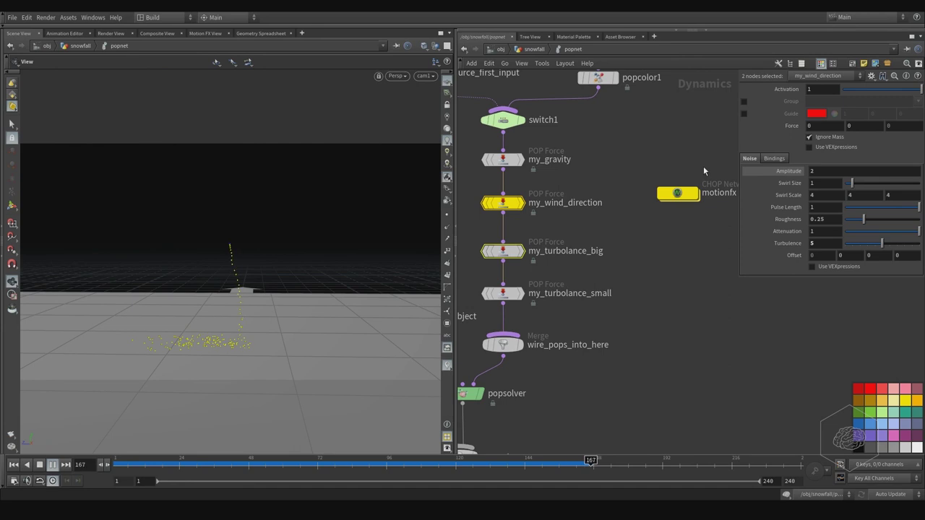
left_click_drag(685, 193, 672, 202)
left_click_drag(726, 172, 489, 282)
mouse_move(501, 193)
left_click(484, 181)
middle_click_drag(589, 219, 679, 182)
- Enable the force guide of my_turbolance_small and set its swirl size to 4
left_click(593, 256)
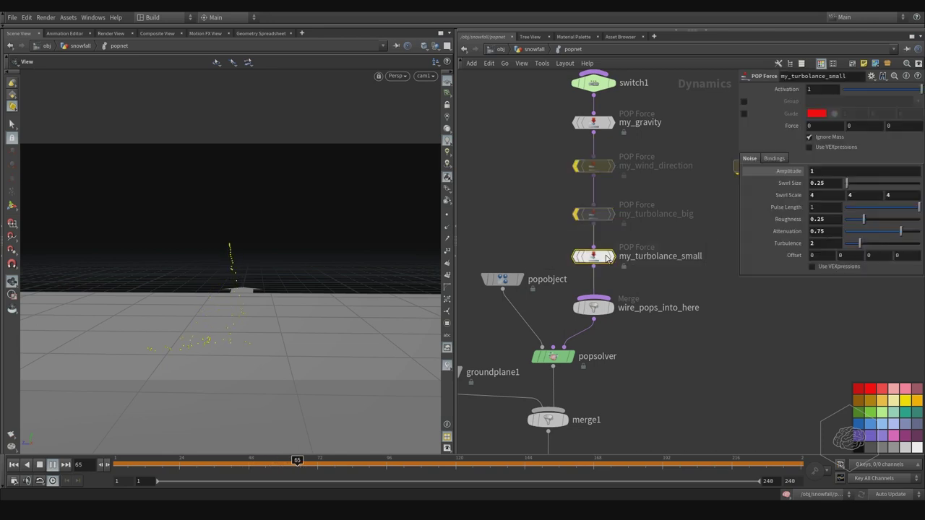
middle_click_drag(664, 218, 624, 214)
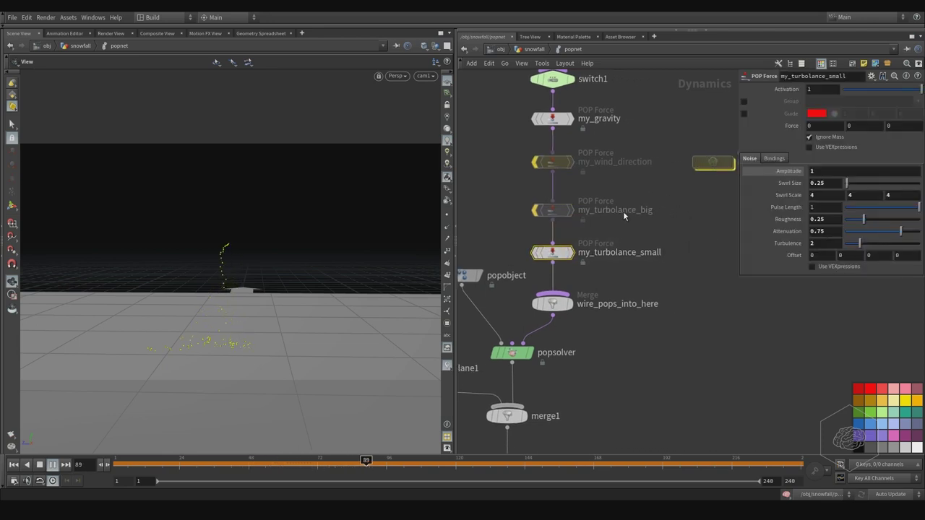
left_click(743, 114)
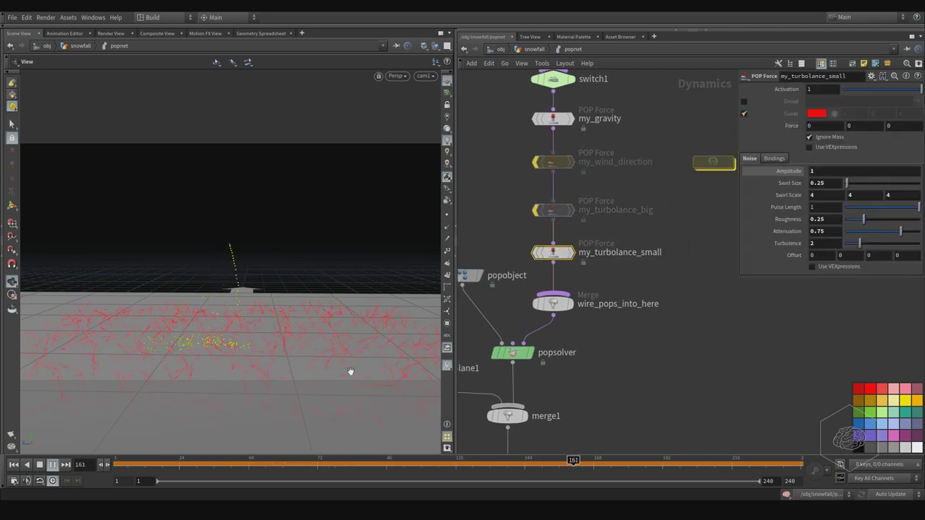
left_click(826, 184)
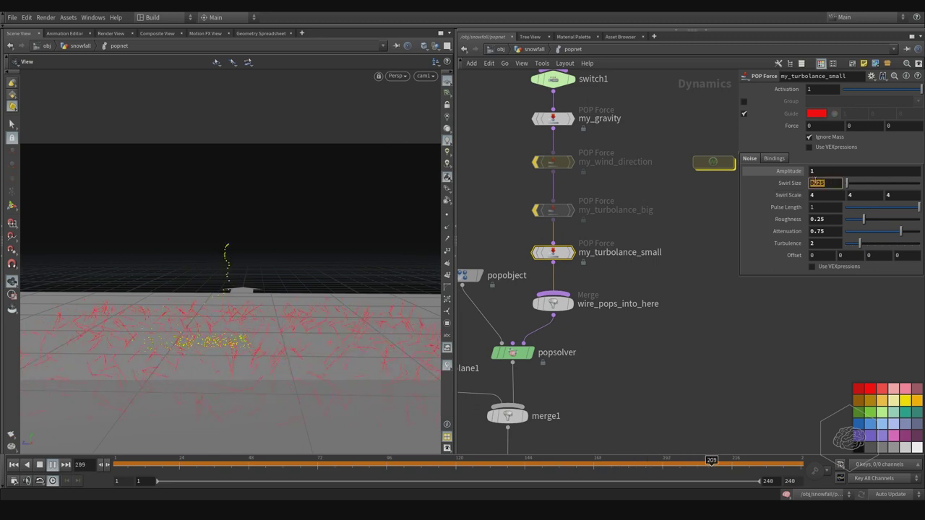
type("4")
key("Return")
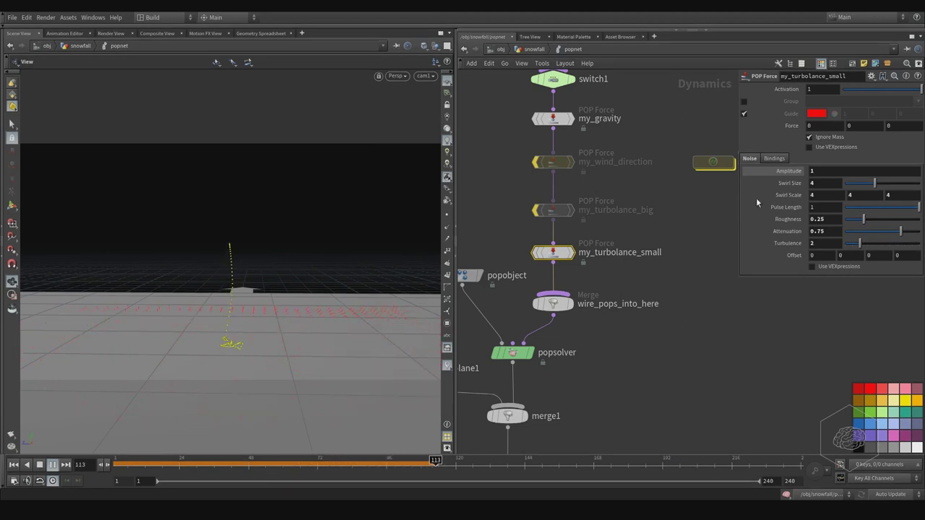
- Set the swirl size of my_turbolance_small to 0.1
left_click(826, 185)
type("0.1")
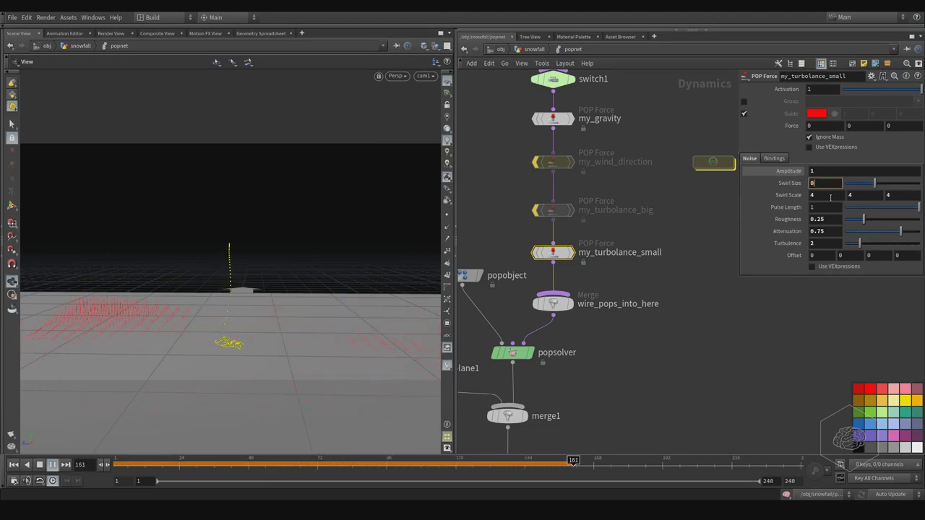
key("Return")
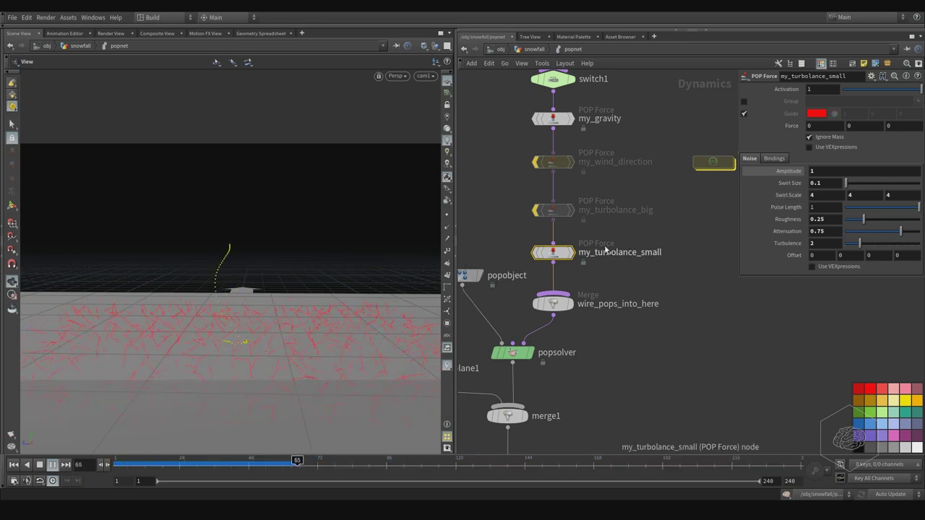
- Set the swirl size of my_turbolance_small back to 1
left_click_drag(826, 184, 801, 188)
type("2")
key("Return")
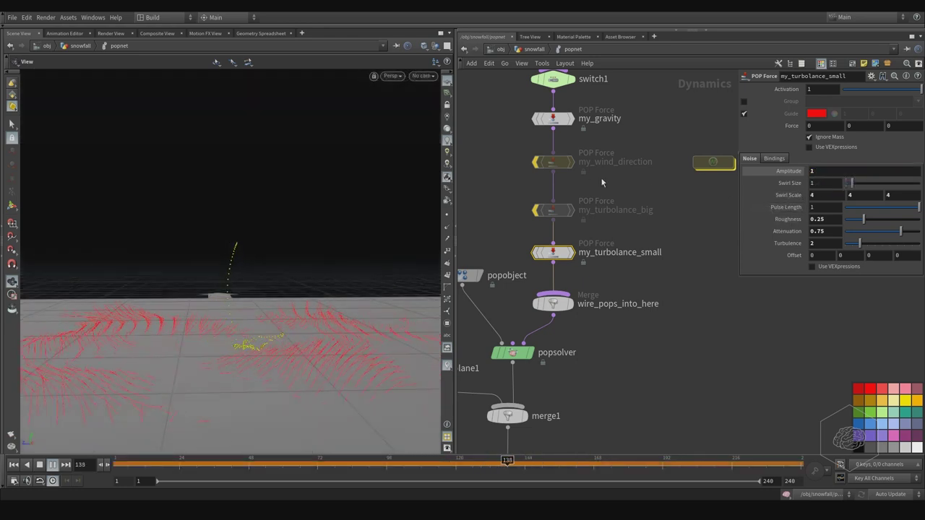
- Remove the bypass from the my_wind_direction and my_turbolance_big forces
middle_click_drag(622, 177, 628, 219)
left_click_drag(678, 192, 551, 258)
mouse_move(566, 209)
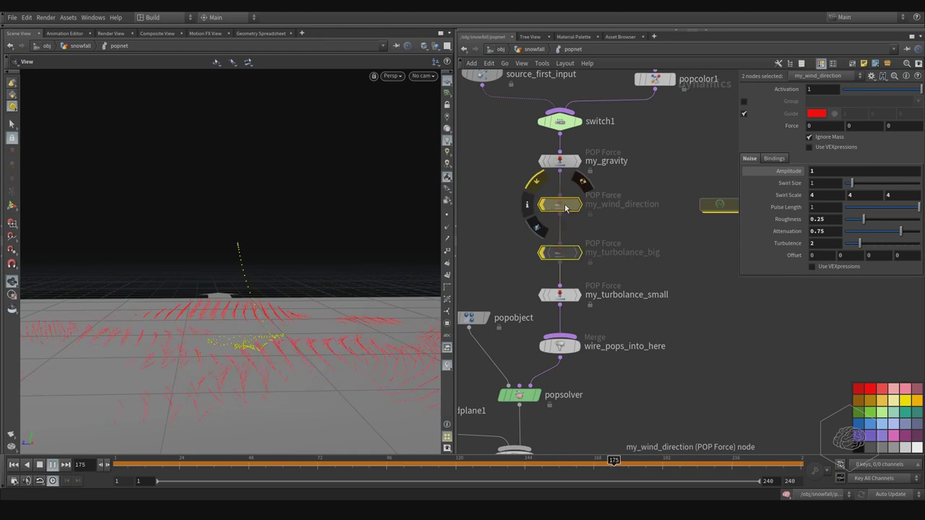
left_click(536, 180)
middle_click_drag(669, 242, 627, 172)
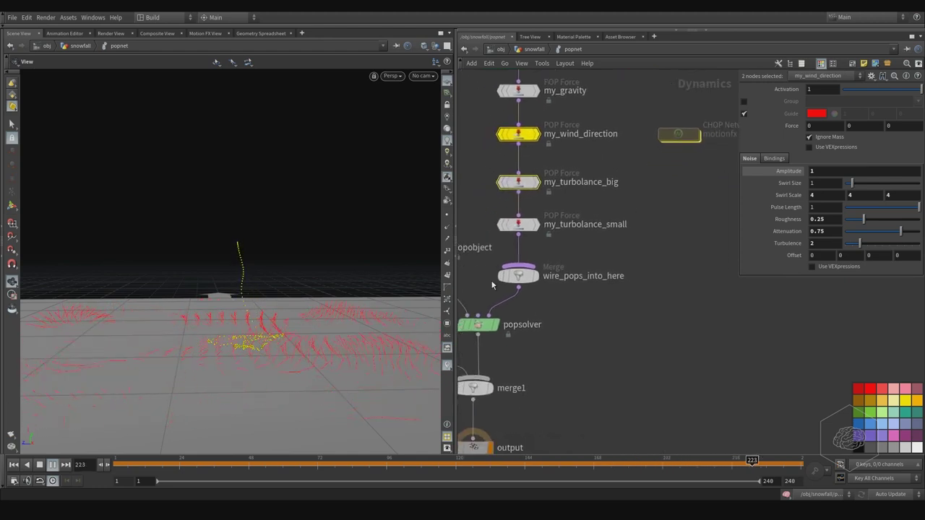
- Return the timeline to frame 1 and set the selected input of switch1 to 0 for source_first_input
left_click_drag(135, 464, 91, 460)
middle_click_drag(579, 145, 618, 239)
left_click(558, 145)
left_click_drag(852, 90, 834, 90)
middle_click_drag(614, 180, 669, 185)
- Turn off the force guide of my_turbolance_small
left_click_drag(296, 276, 339, 258)
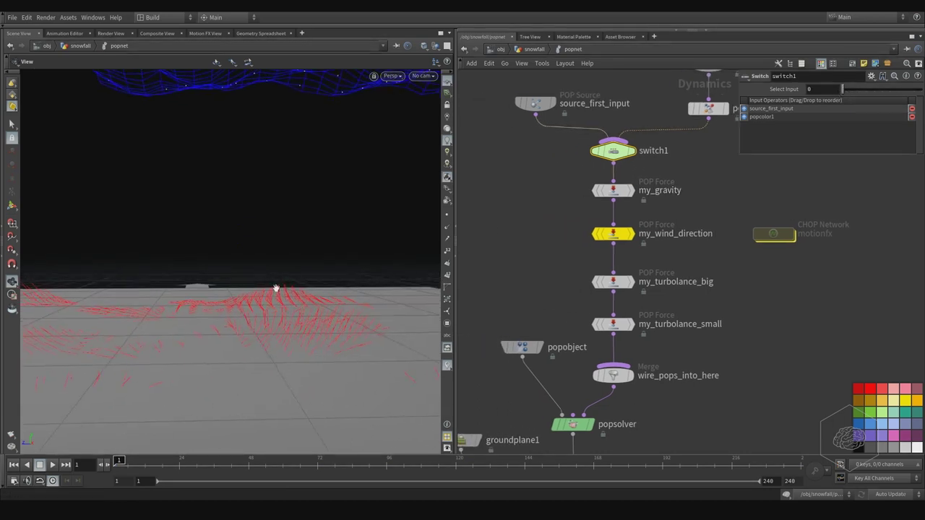
left_click(635, 312)
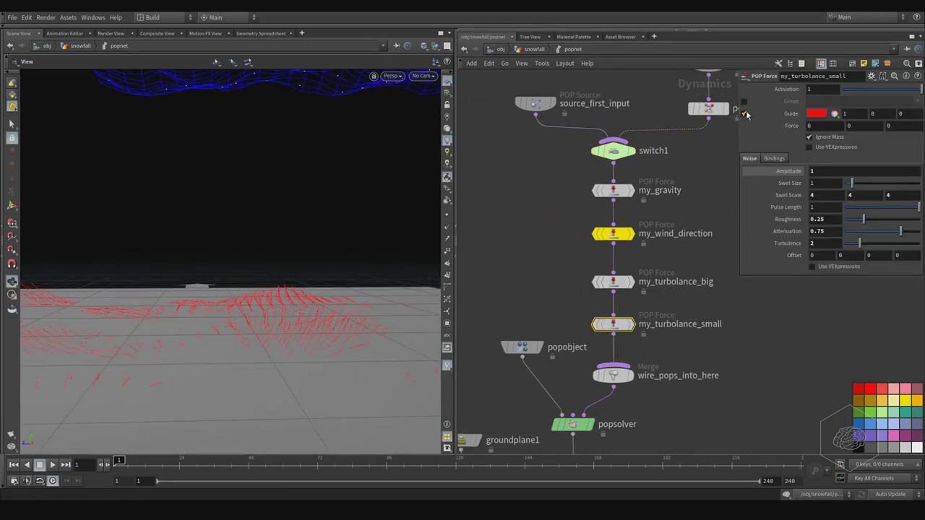
left_click(744, 113)
- Re-enable the bypassed motionfx CHOP network
scroll(540, 209, "down", 5)
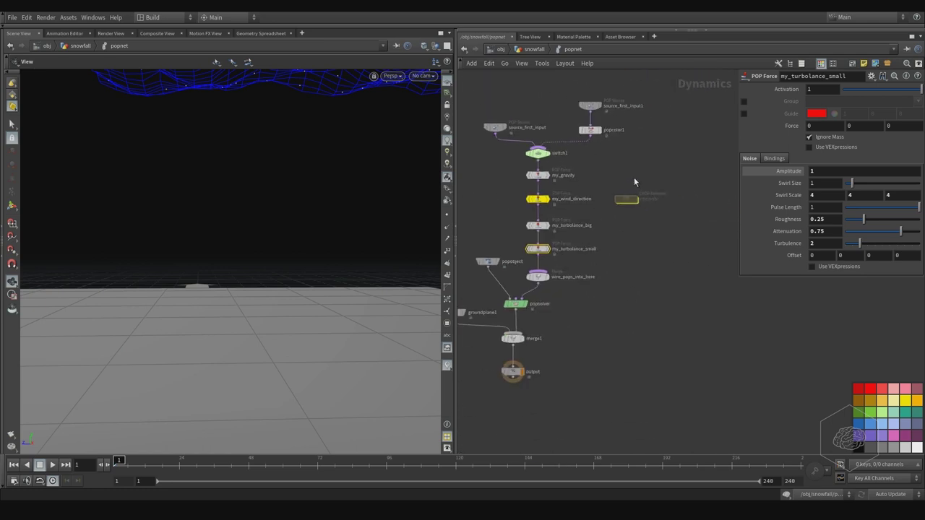
left_click(633, 200)
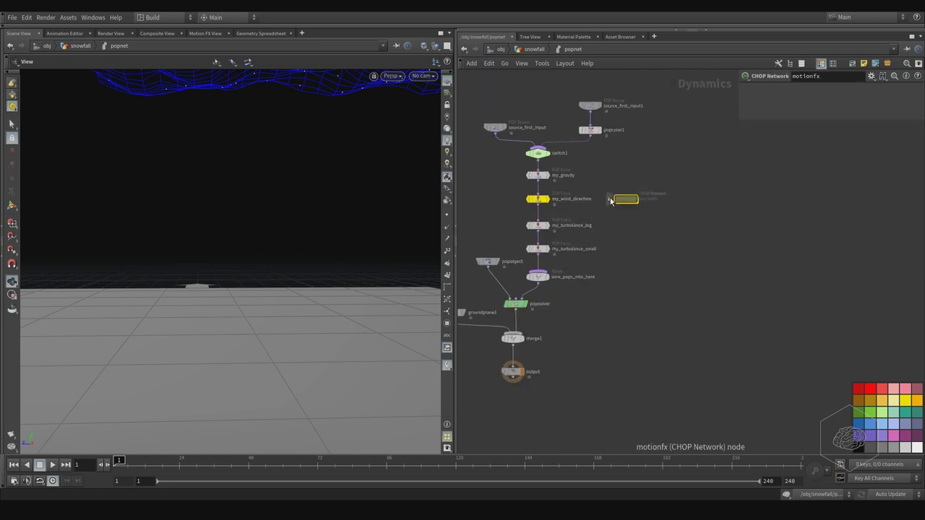
left_click_drag(677, 188, 528, 213)
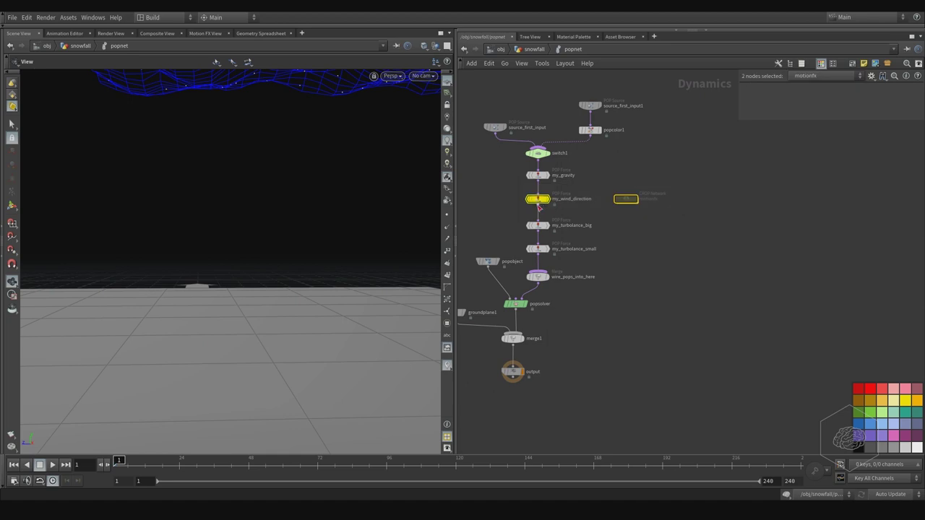
left_click(626, 199)
middle_click_drag(587, 238, 662, 230)
scroll(673, 230, "up", 5)
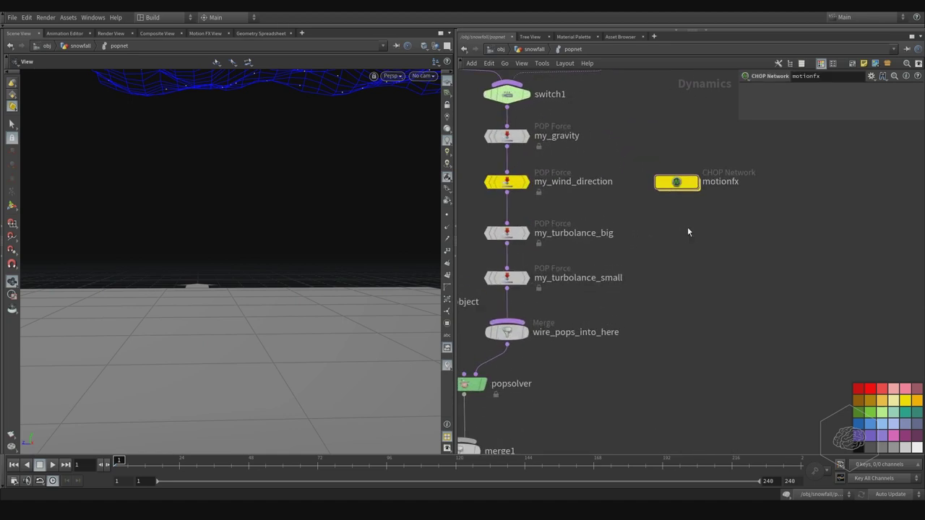
- Colour the my_wind_direction and motionfx nodes dusty red to mark them as related
left_click_drag(806, 182, 504, 227)
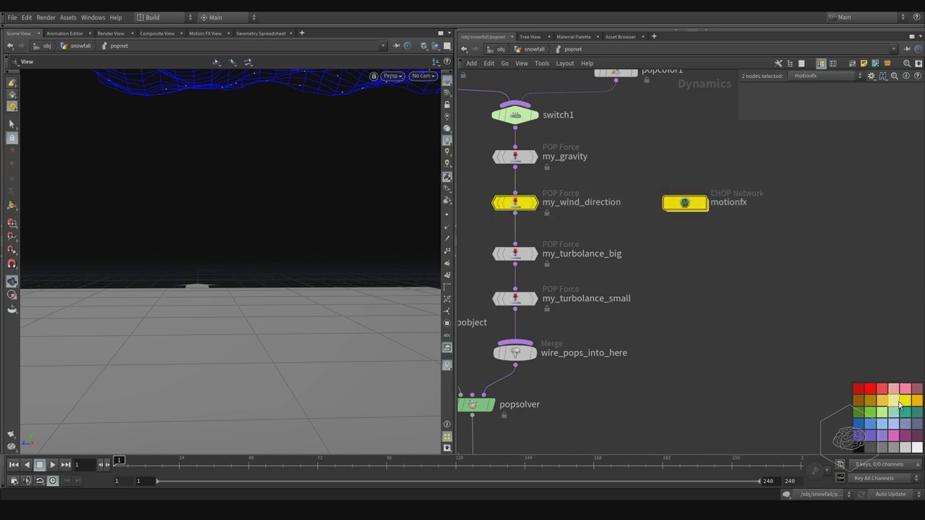
left_click(917, 389)
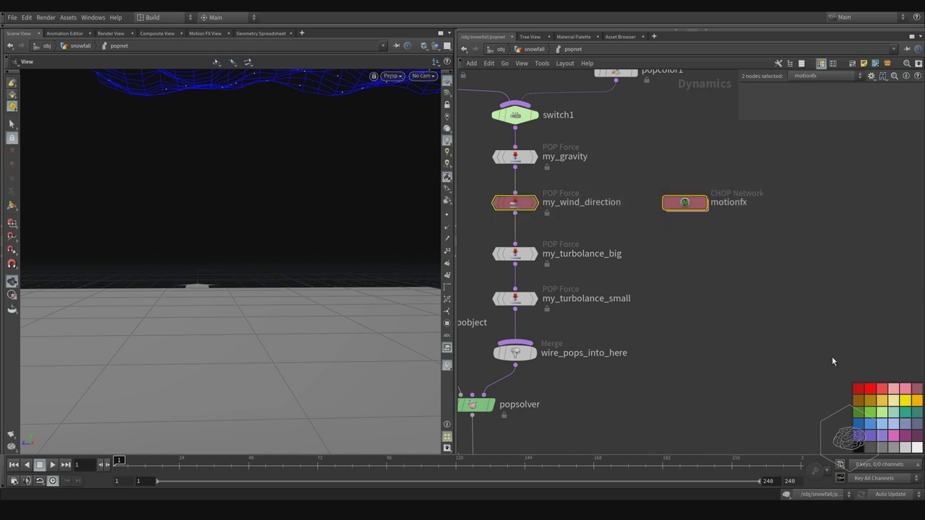
scroll(620, 156, "down", 4)
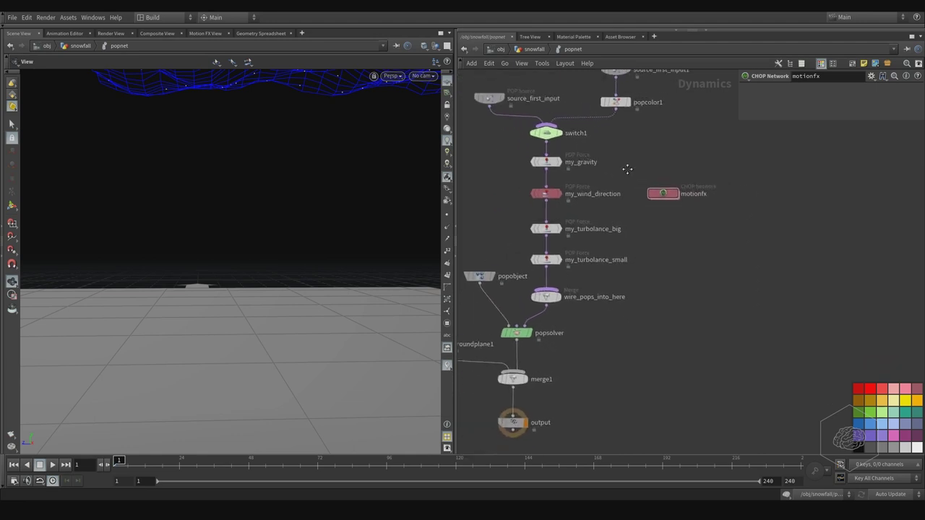
- Group the four POP Force nodes and motionfx in a network box
left_click_drag(716, 158, 493, 284)
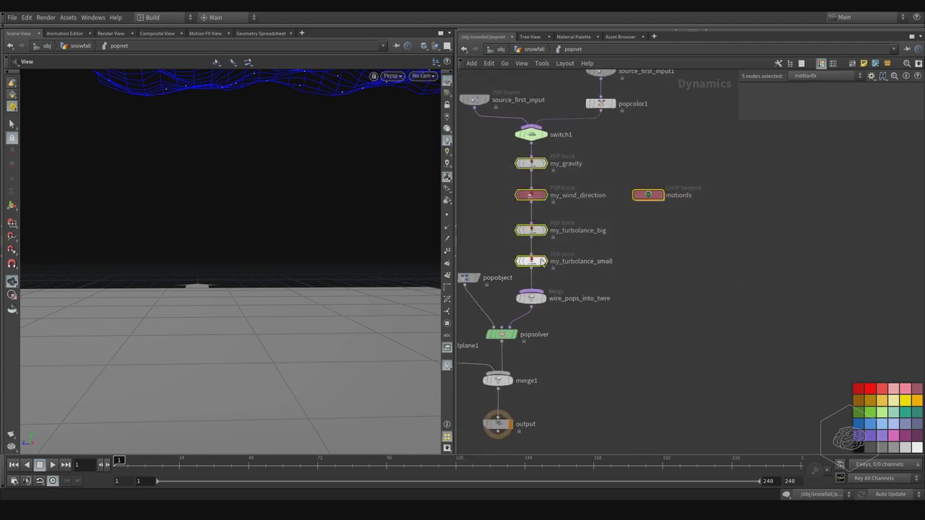
left_click(853, 64)
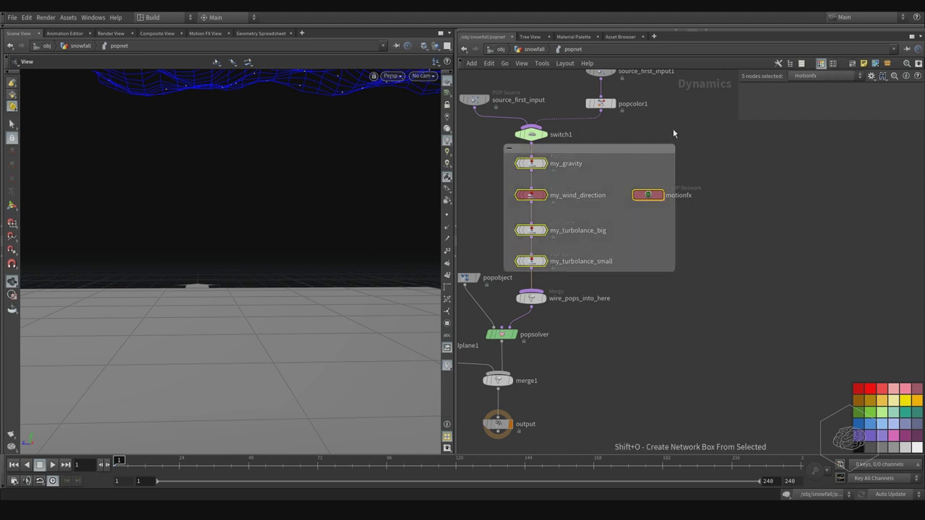
left_click(656, 138)
middle_click_drag(763, 258, 868, 309)
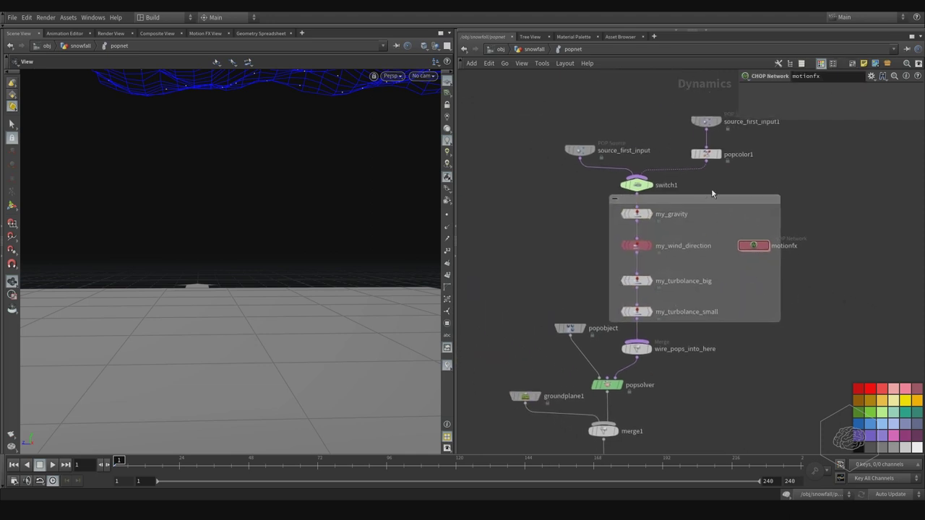
- Move switch1, popcolor1 and both source nodes up, away from the network box, and shift the box up slightly
left_click_drag(693, 105, 538, 216)
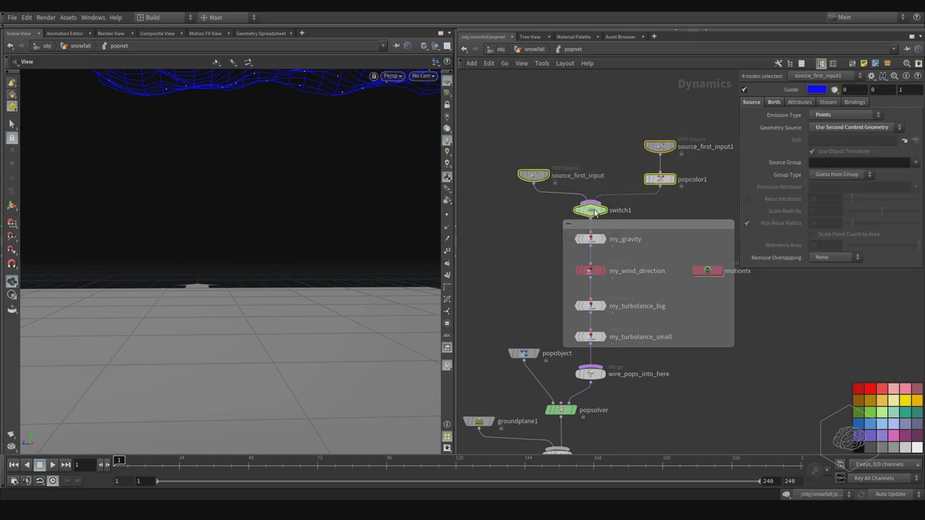
left_click_drag(595, 212, 595, 175)
middle_click_drag(675, 221, 611, 192)
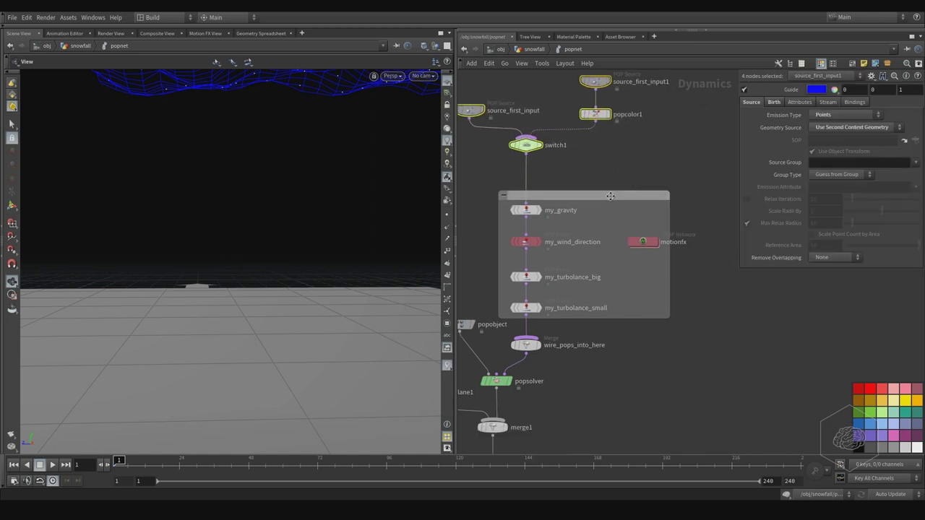
left_click_drag(610, 195, 602, 187)
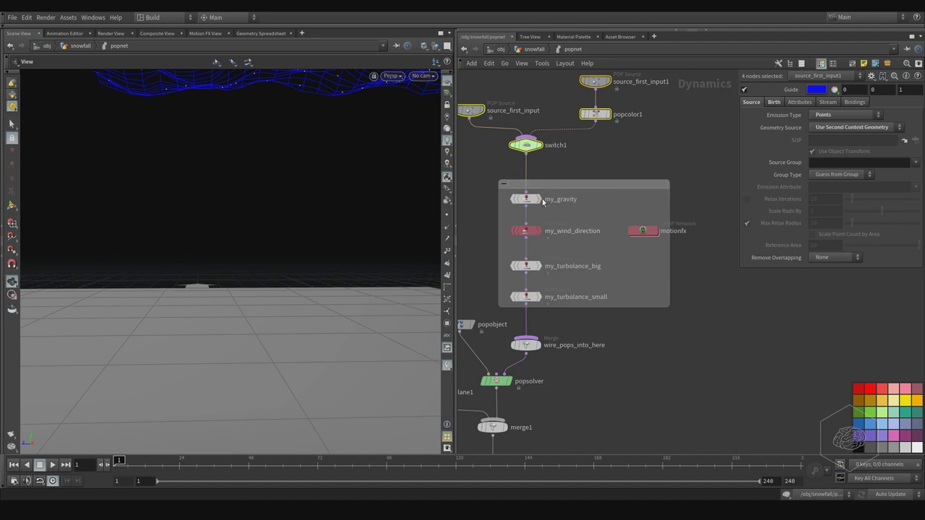
- Take my_gravity out of the network box and place it in line between switch1 and the box
left_click_drag(527, 200, 578, 176)
left_click_drag(633, 185, 527, 294)
left_click_drag(578, 174, 526, 180)
- Title the network box "turbolance"
left_click(568, 196)
double_click(569, 197)
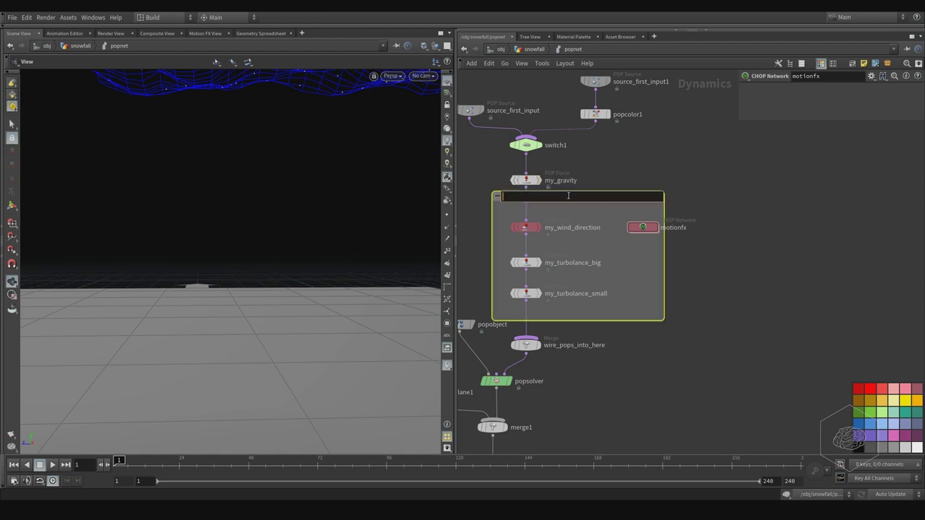
type("turbolance")
key("Return")
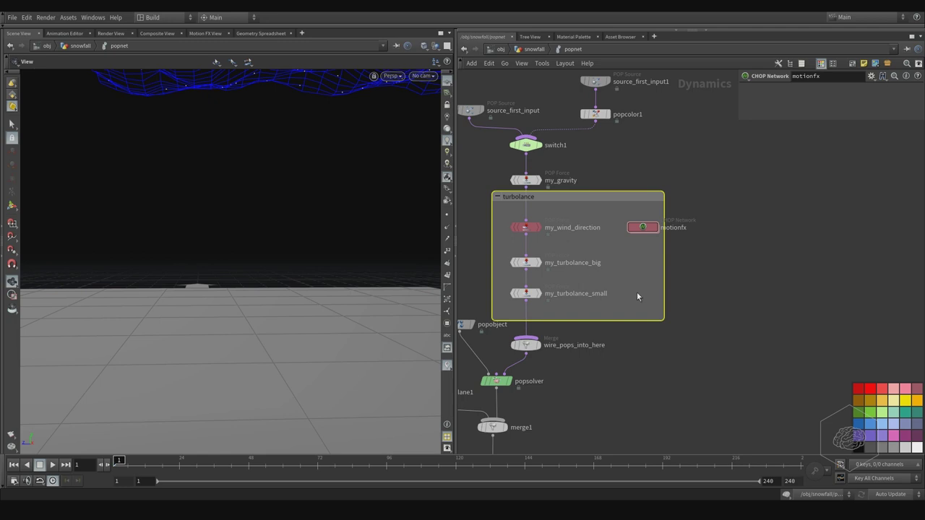
- Collapse the turbolance network box, expand it again and clear the selection
left_click(496, 197)
left_click(495, 196)
left_click(605, 227)
- Move popsolver, groundplane1, merge1 and output down, away from the force chain, and place popobject directly above groundplane1
middle_click_drag(646, 149, 745, 151)
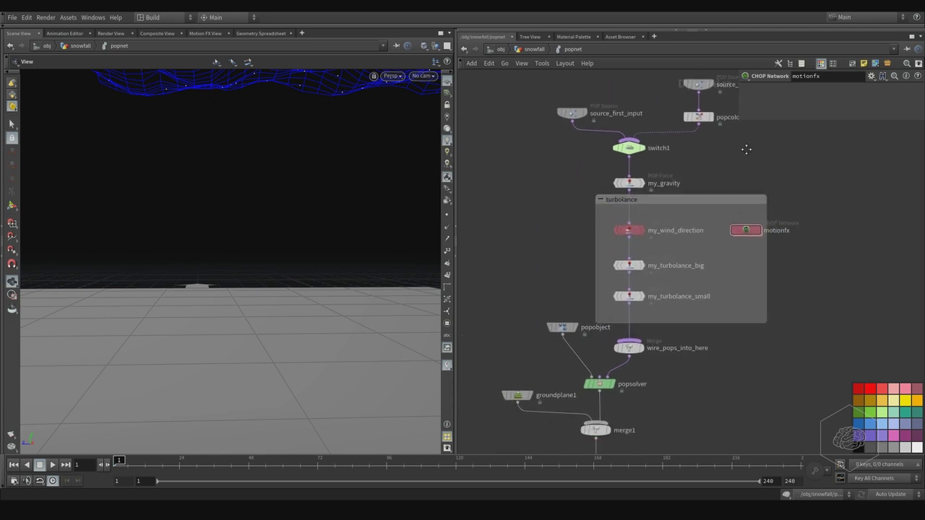
middle_click_drag(756, 357, 741, 232)
middle_click_drag(735, 269, 754, 269)
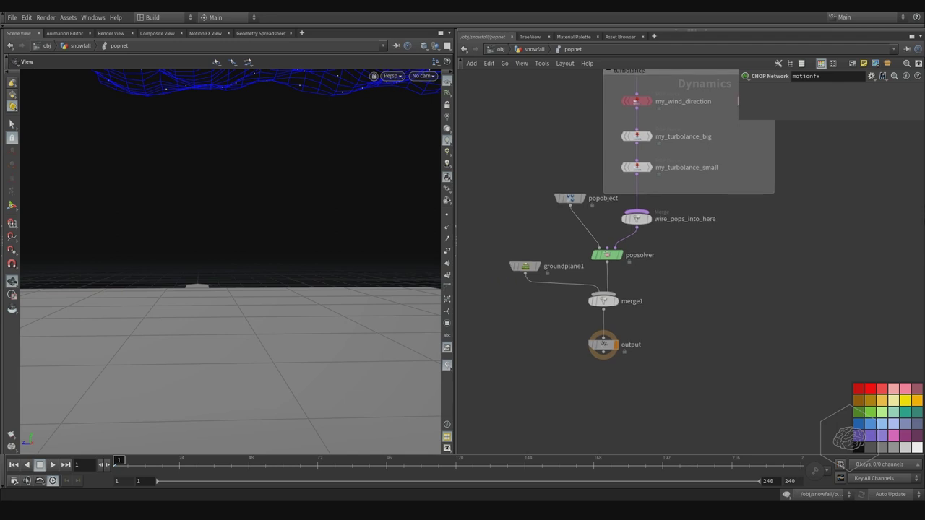
middle_click_drag(712, 249, 698, 256)
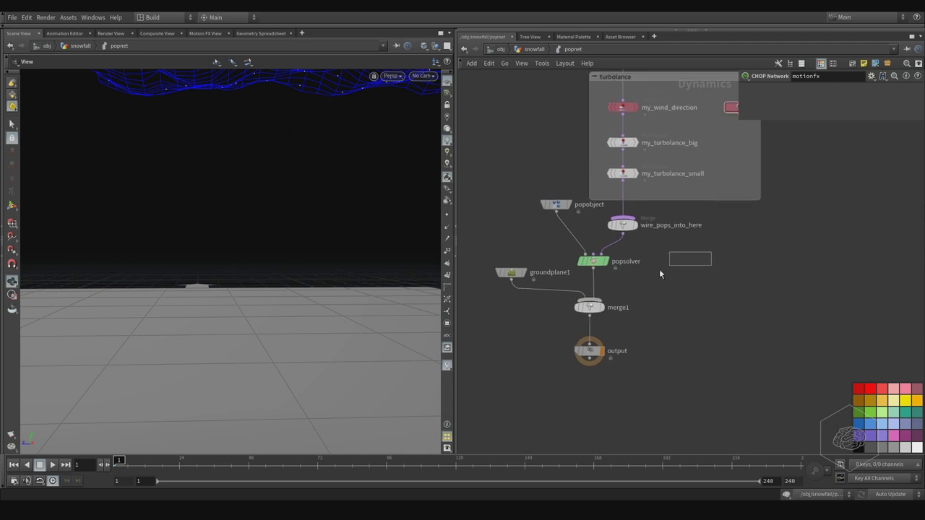
left_click_drag(711, 253, 482, 393)
left_click_drag(602, 265, 604, 327)
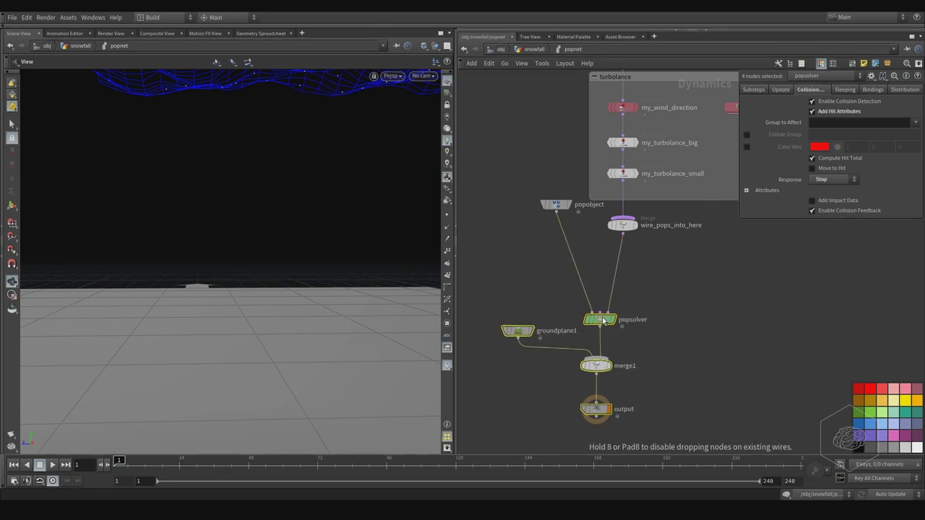
left_click(603, 326)
left_click_drag(552, 203, 516, 284)
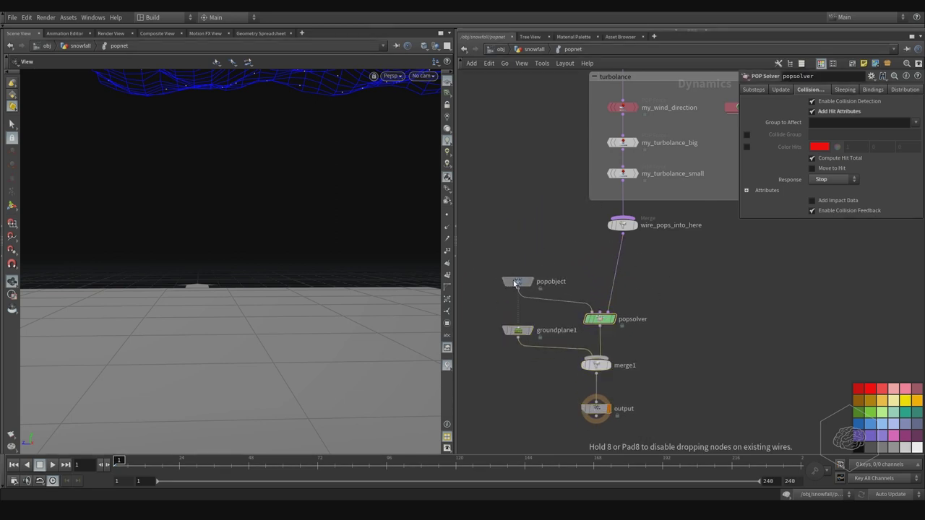
- Shift popobject, groundplane1, popsolver, merge1 and output together slightly to the right so popsolver sits under the force chain
middle_click_drag(720, 296, 684, 261)
left_click_drag(666, 221, 486, 405)
left_click_drag(571, 291, 587, 298)
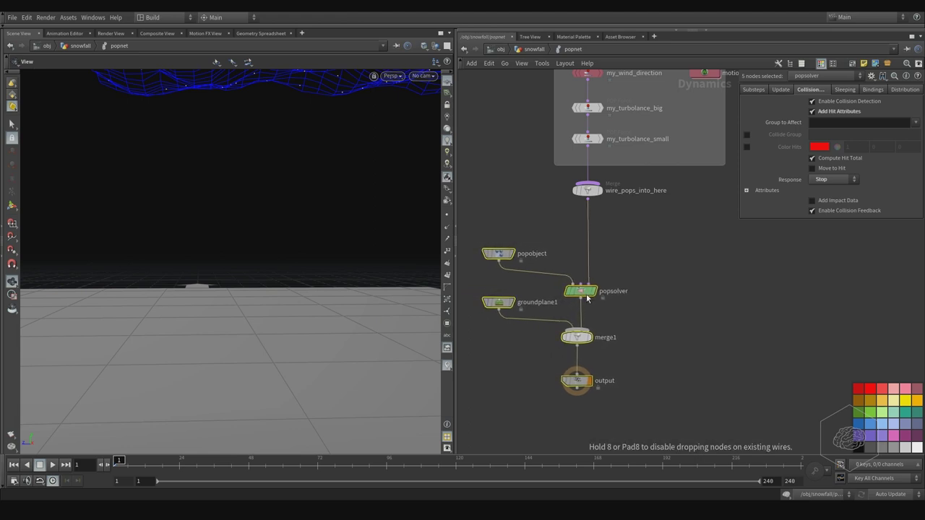
left_click(636, 268)
- Delete the wire_pops_into_here merge node between my_turbolance_small and popsolver
left_click_drag(583, 192, 576, 233)
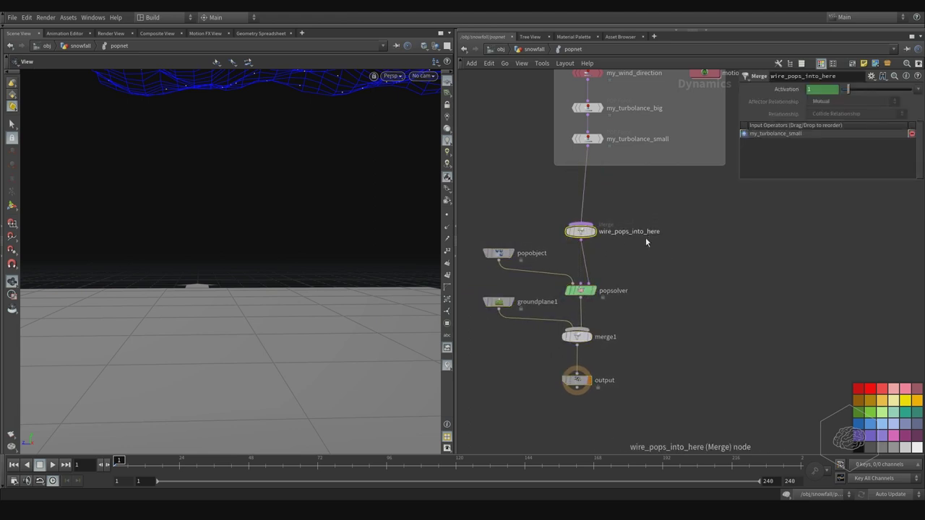
key("Delete")
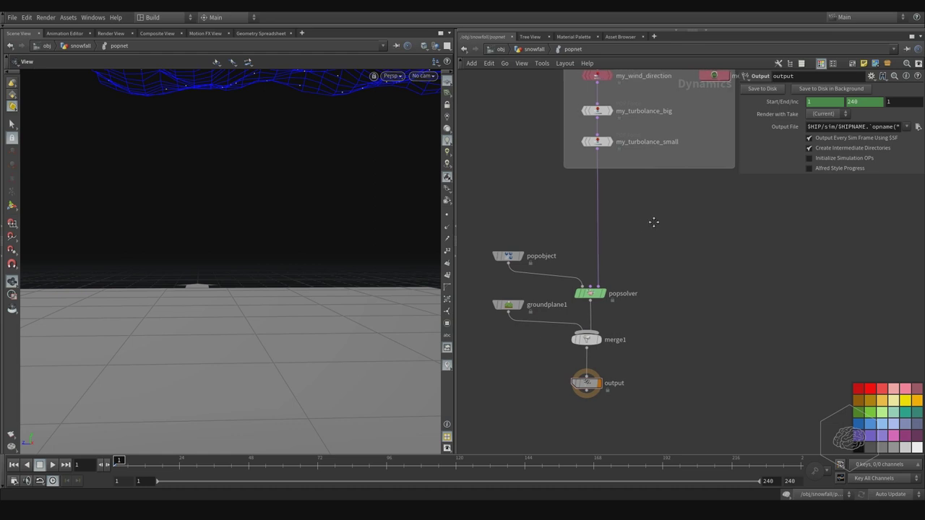
- Add a POP Drag node and insert it on the wire between my_turbolance_small and popsolver
middle_click_drag(647, 219, 680, 236)
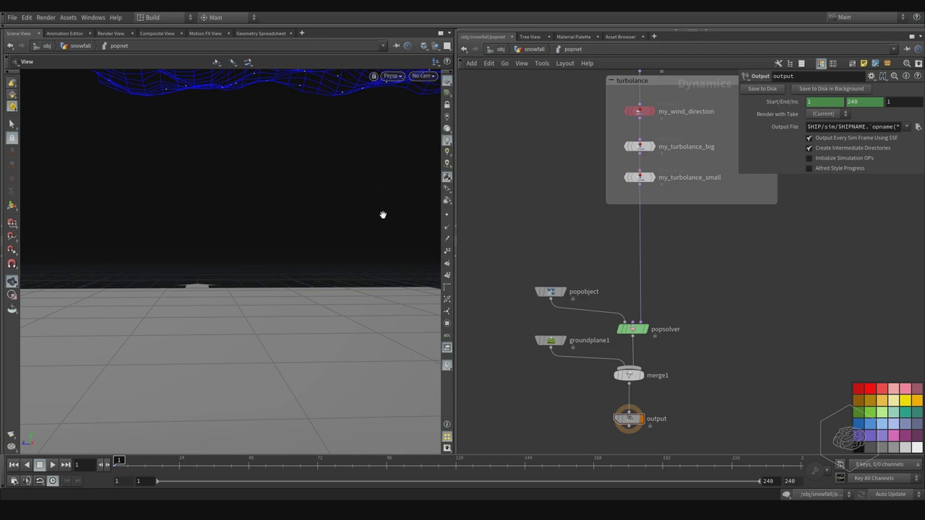
key("Tab")
type("pop d")
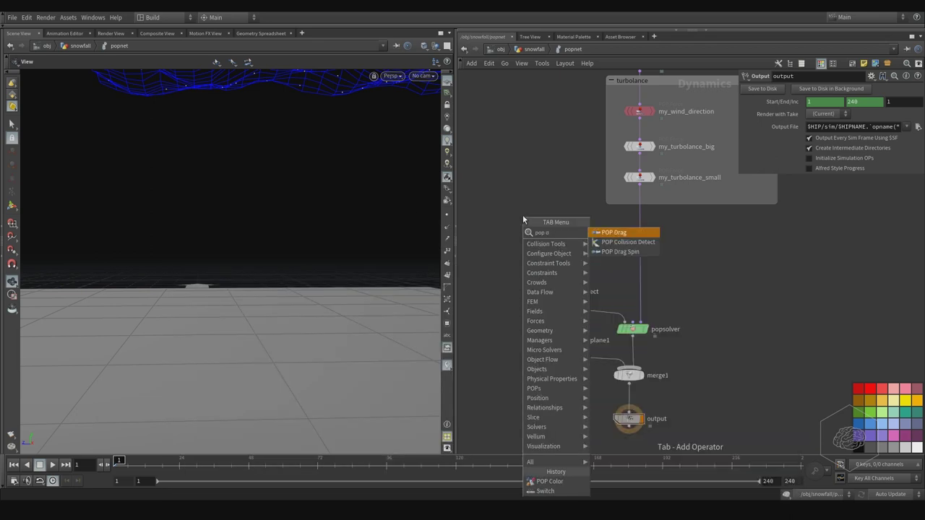
key("Return")
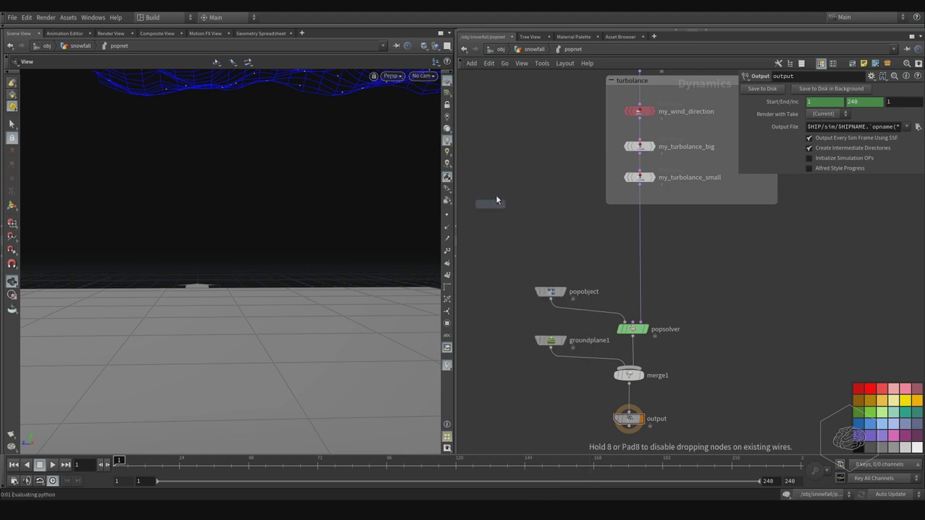
left_click(512, 222)
left_click_drag(513, 223, 642, 243)
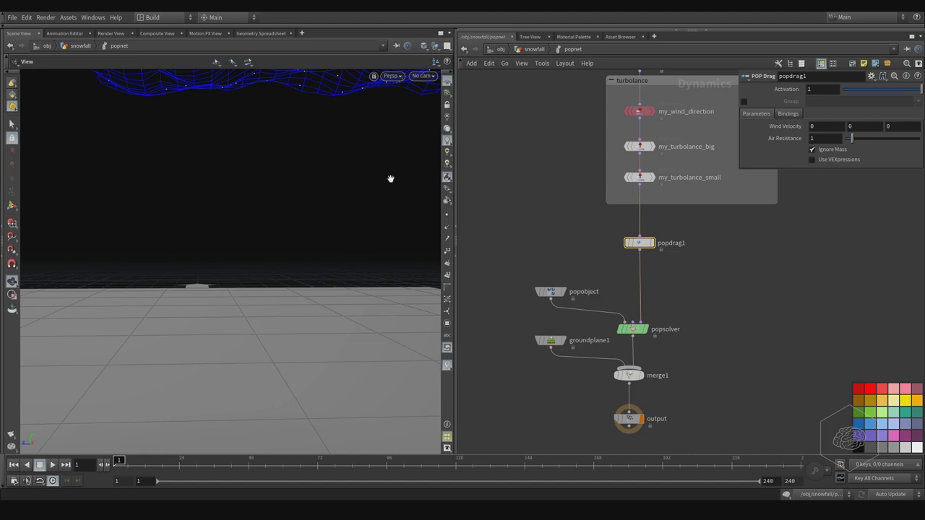
- Frame the whole snow emitter surface in the viewport and play the simulation to check the effect of the drag
left_click_drag(273, 174, 245, 128)
left_click_drag(311, 163, 303, 198)
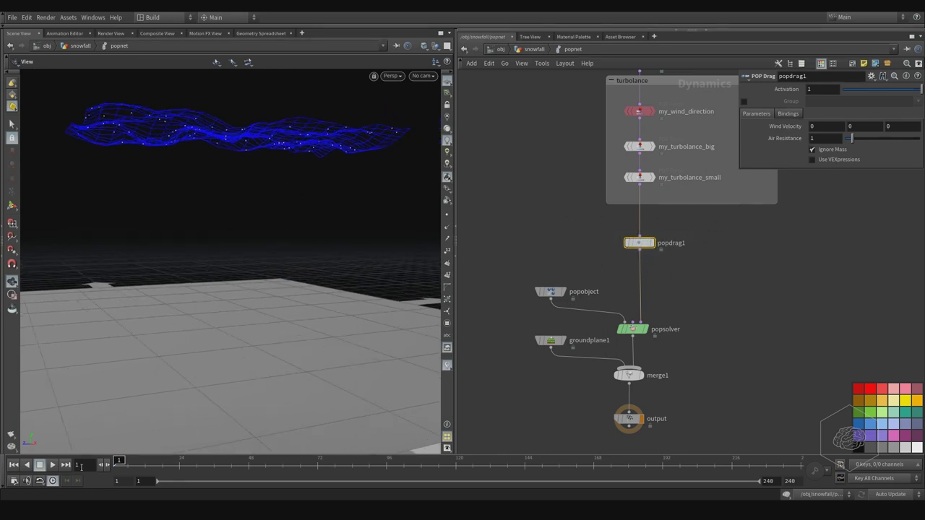
left_click(51, 465)
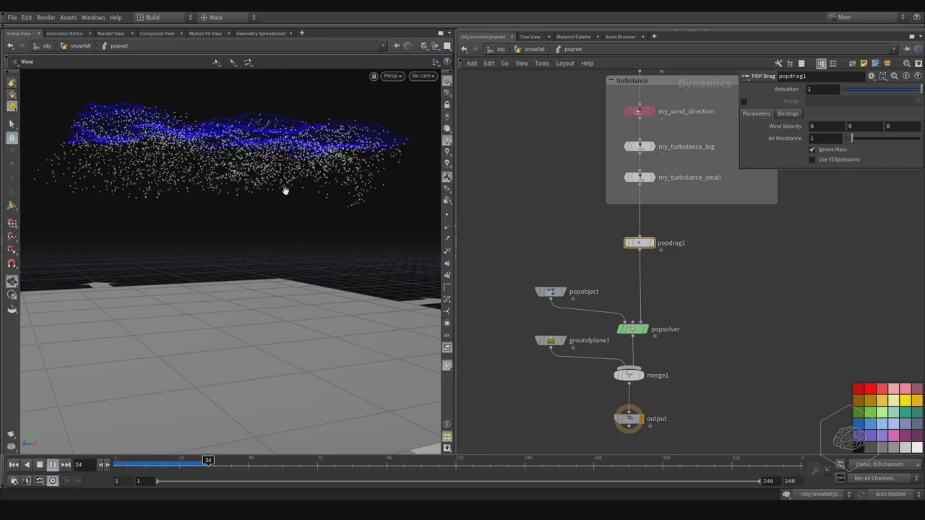